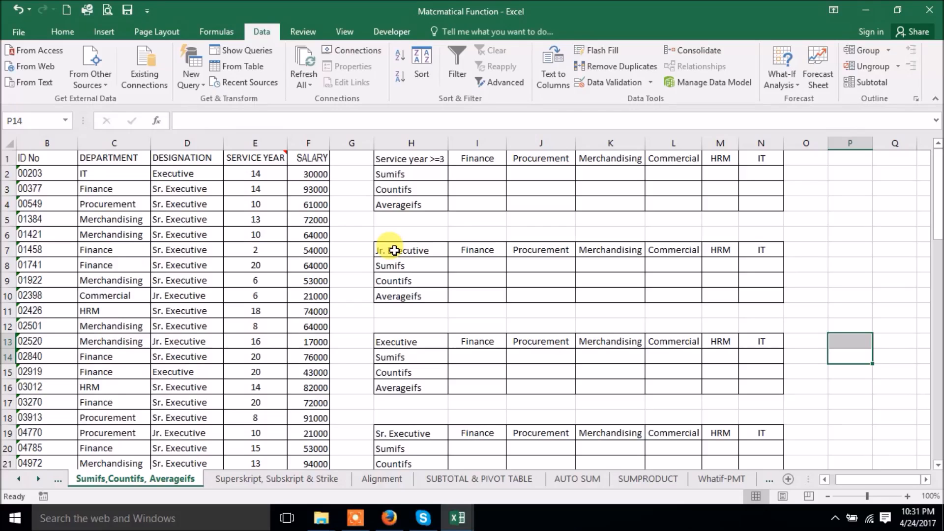
# Start a SUMIFS formula in cell I2 with the salary cells $F$2:$F$68 as the absolute sum range.
pyautogui.click(482, 170)
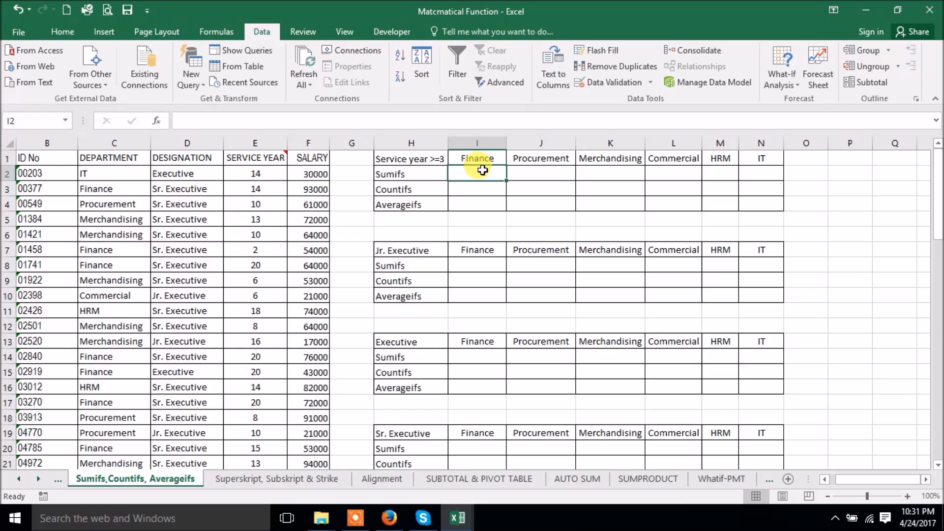
pyautogui.write('=sumifs')
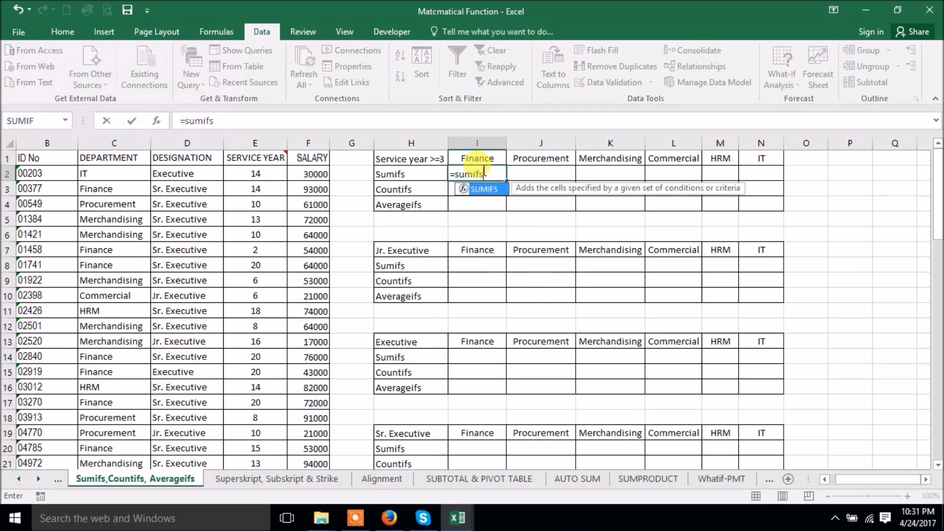
pyautogui.press('Tab')
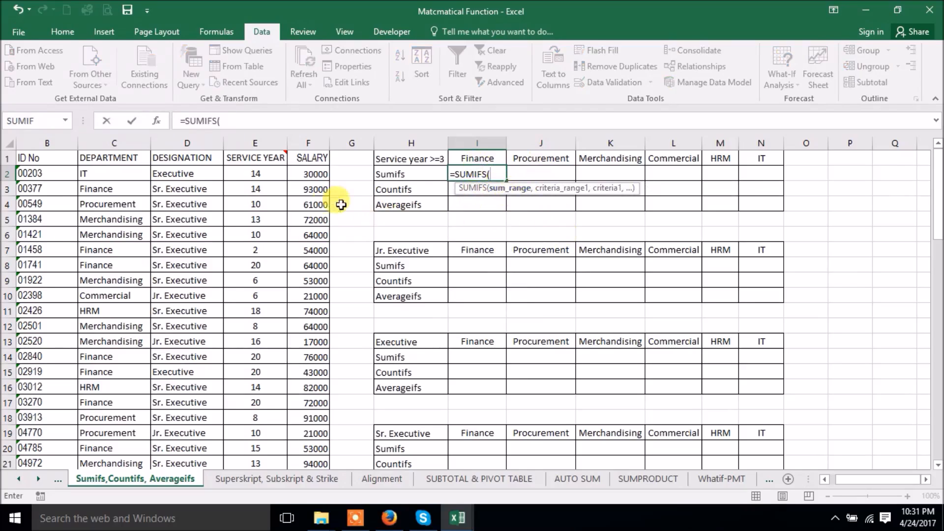
pyautogui.moveTo(315, 174); pyautogui.dragTo(317, 441)
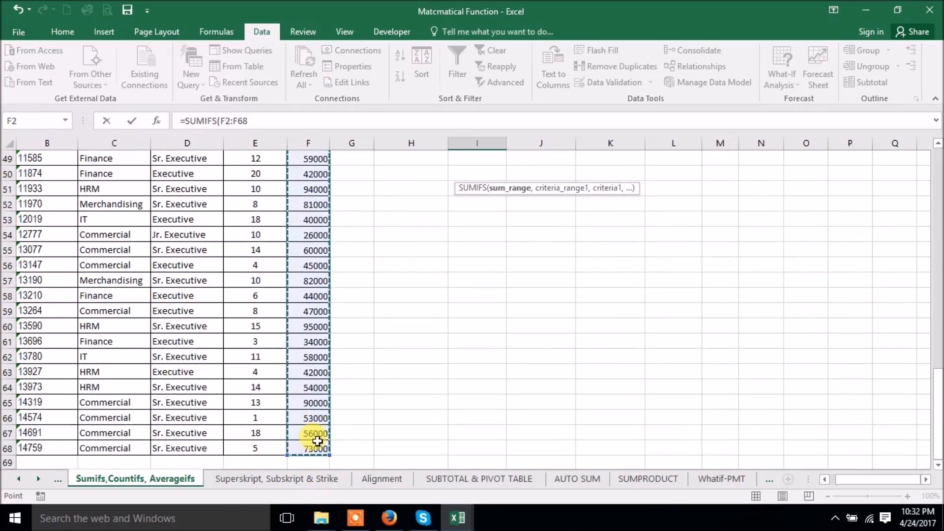
pyautogui.press('F4')
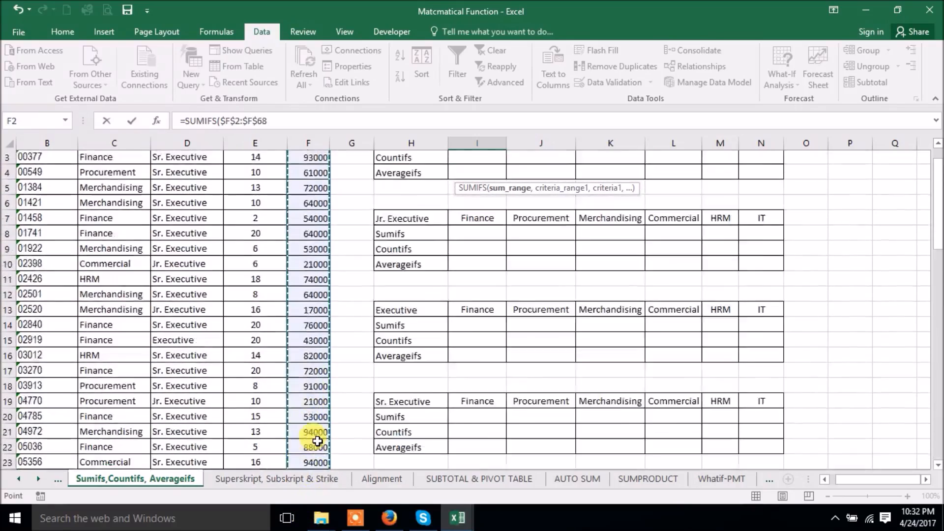
pyautogui.scroll(1, 317, 441)
pyautogui.write(',')
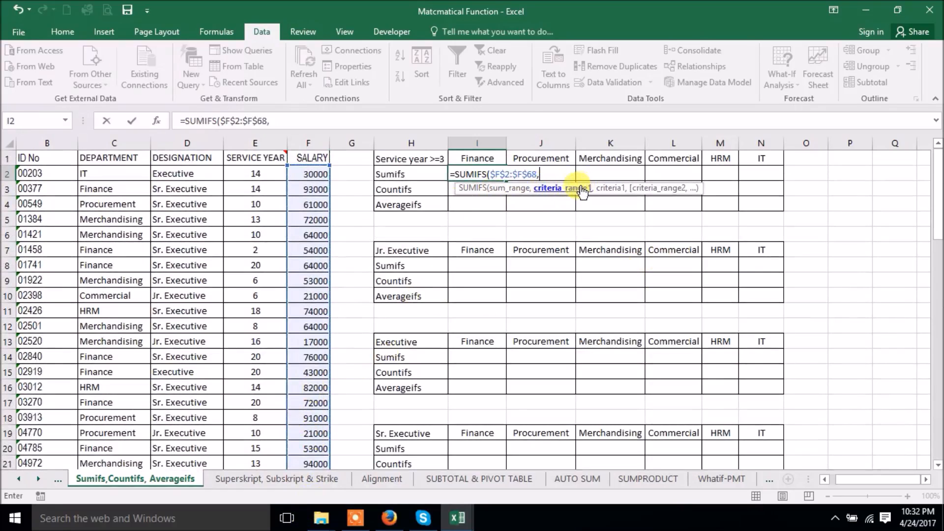
# Add the first SUMIFS condition: department range $C$2:$C$68 matching the Finance header in I1.
pyautogui.moveTo(93, 173); pyautogui.dragTo(112, 446)
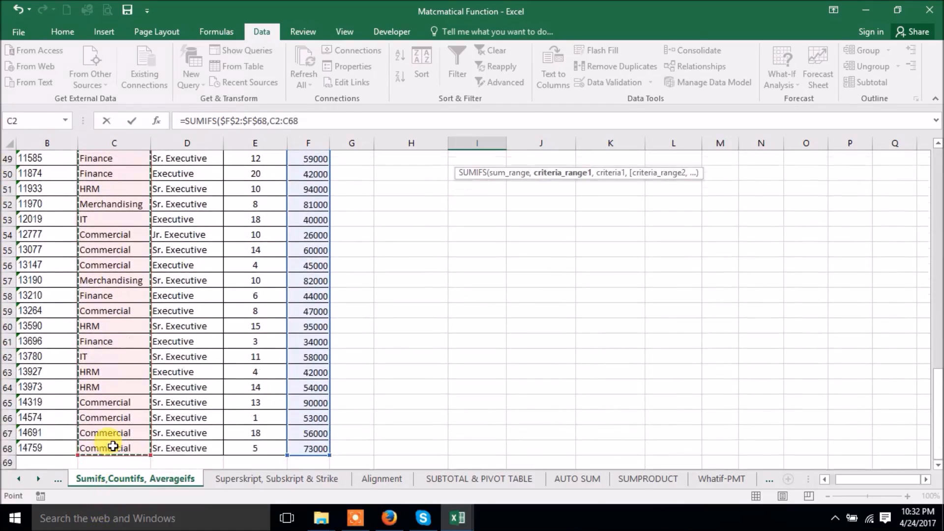
pyautogui.press('F4')
pyautogui.write(',')
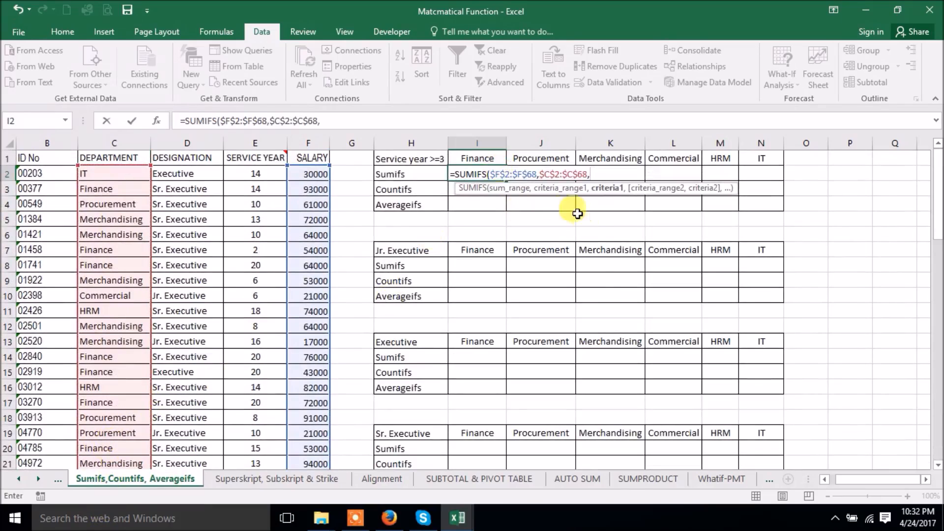
pyautogui.click(474, 158)
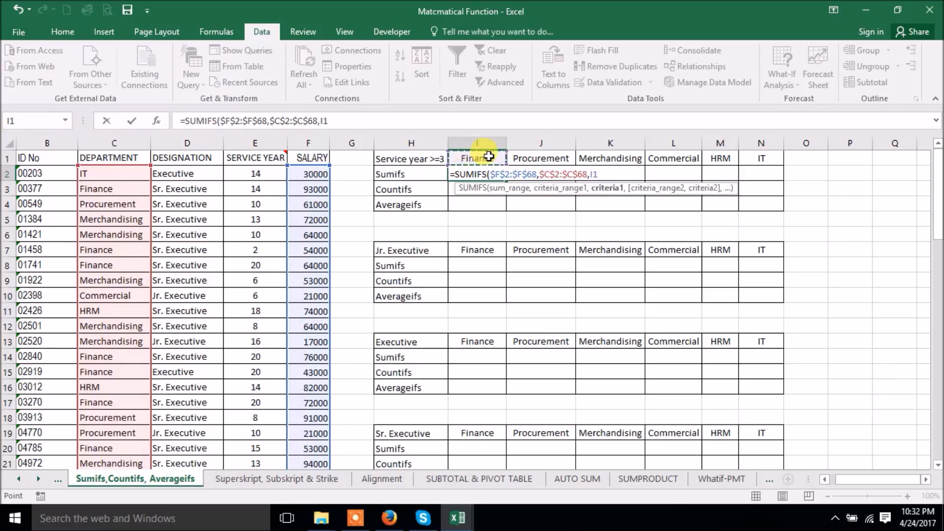
pyautogui.write(',')
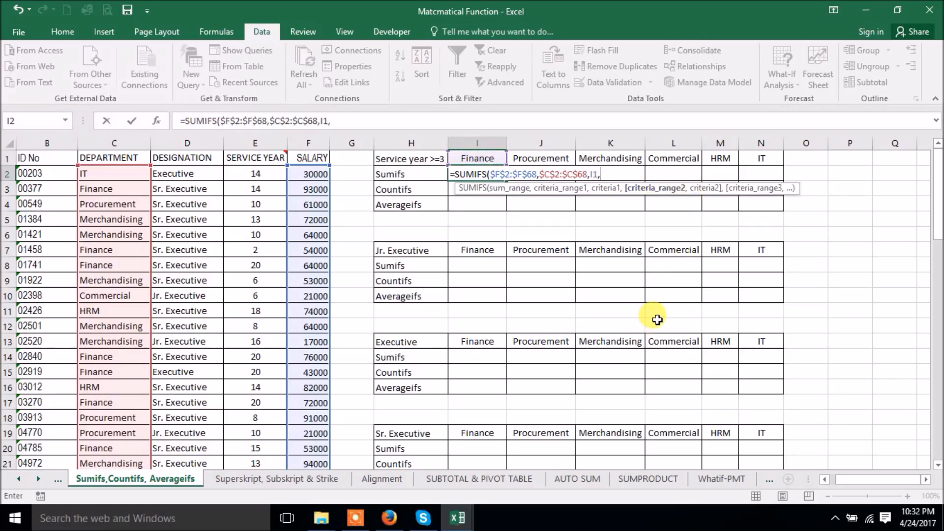
# Complete the SUMIFS formula with service year range $E$2:$E$68 and the criterion ">=3".
pyautogui.moveTo(254, 175); pyautogui.dragTo(274, 431)
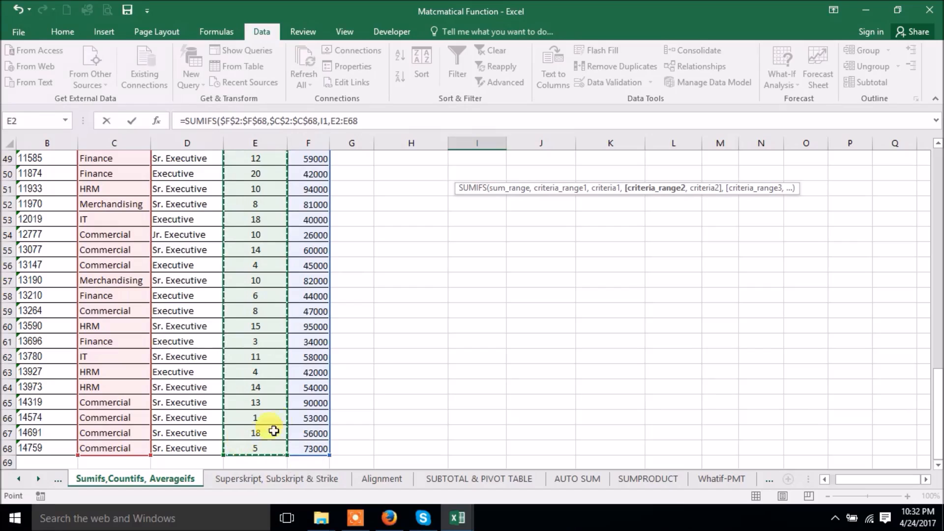
pyautogui.scroll(16, 668, 292)
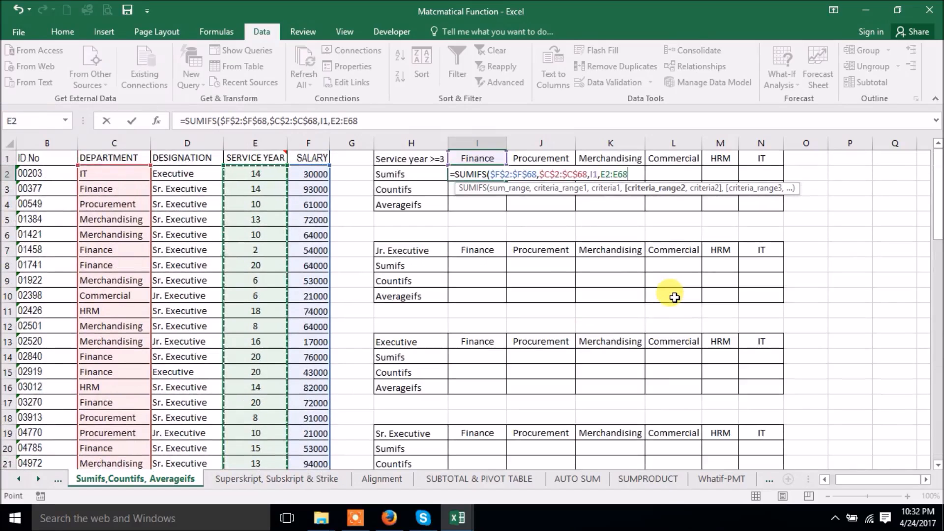
pyautogui.press('F4')
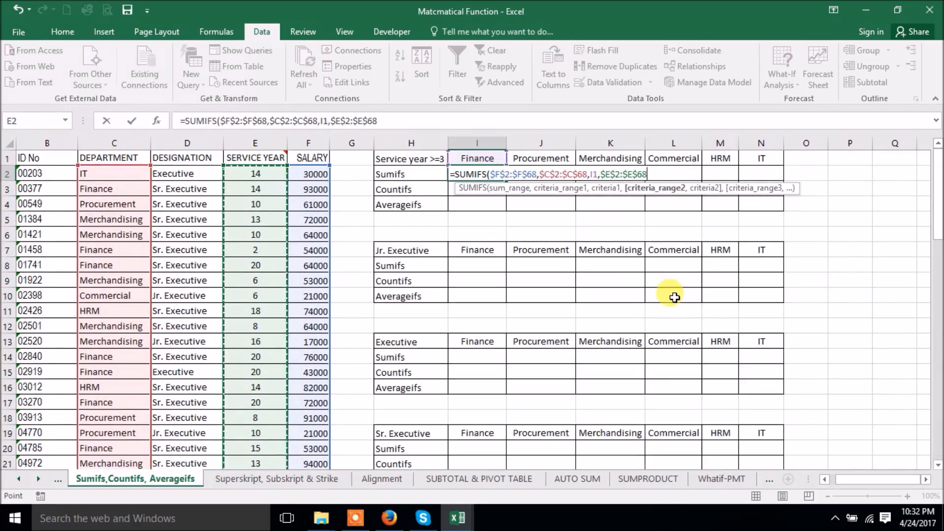
pyautogui.write(',')
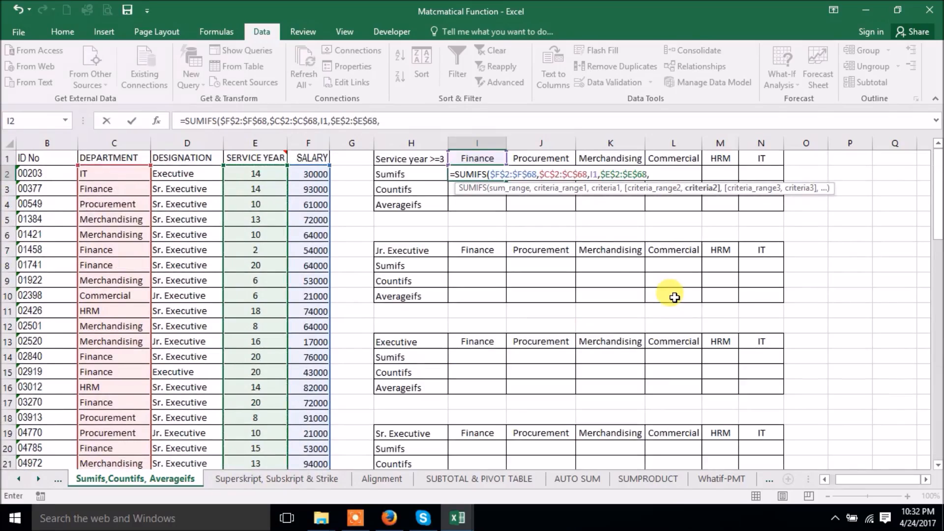
pyautogui.write('">=3"')
pyautogui.press('Return')
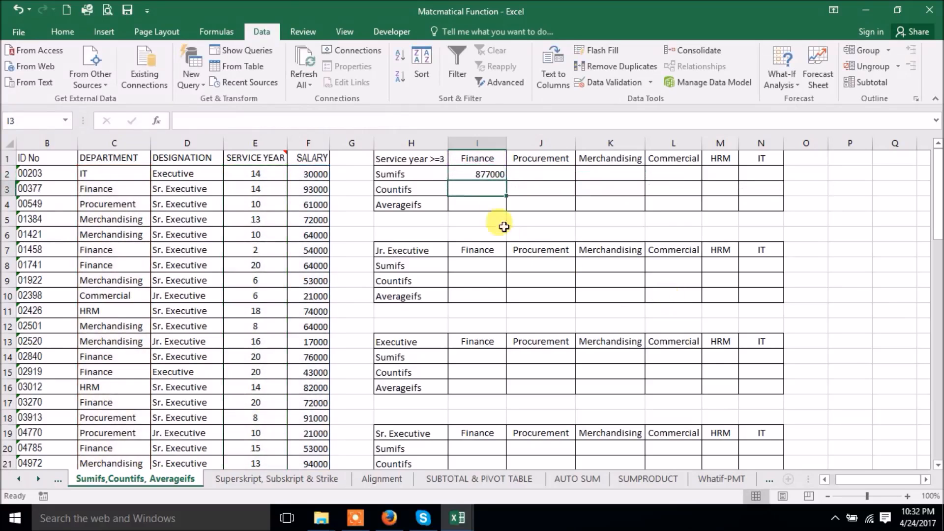
# Fill the SUMIFS formula from I2 across to N2 and check the copied formula in the IT column.
pyautogui.click(492, 175)
pyautogui.moveTo(509, 182); pyautogui.dragTo(788, 185)
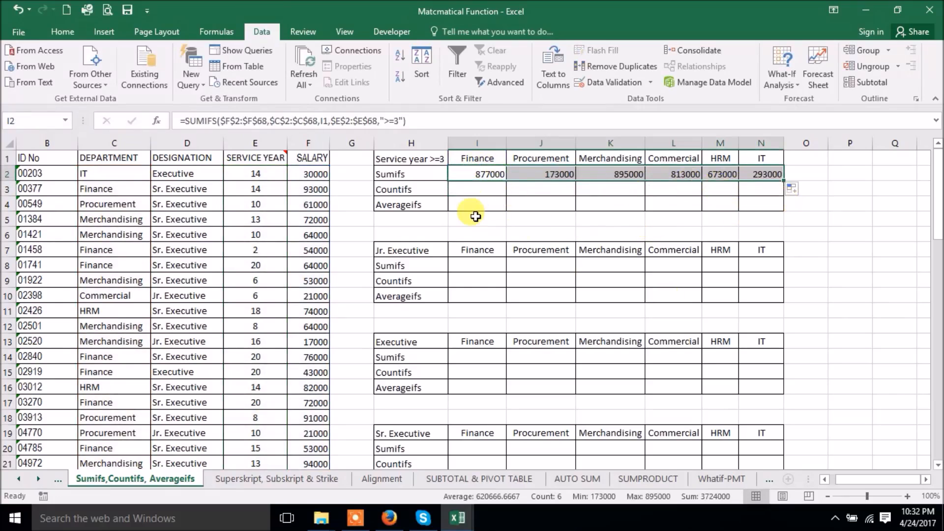
pyautogui.click(482, 162)
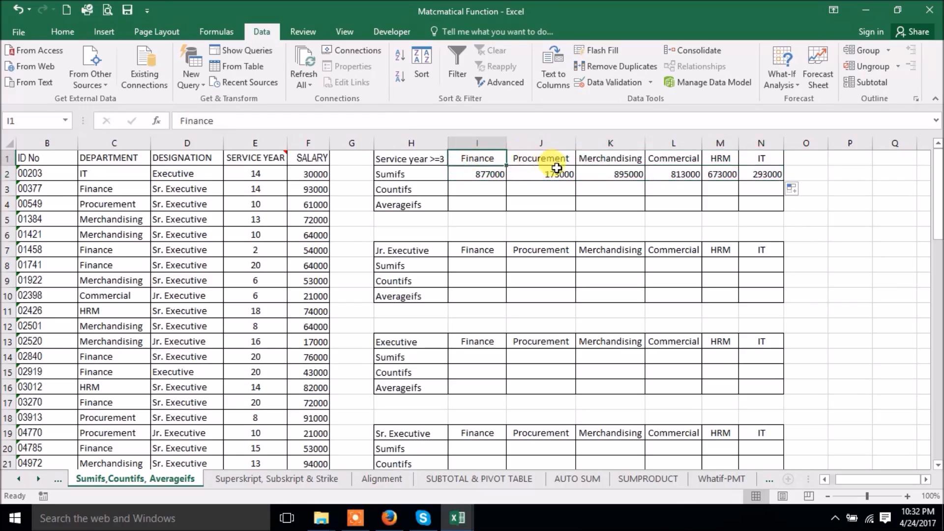
pyautogui.click(769, 175)
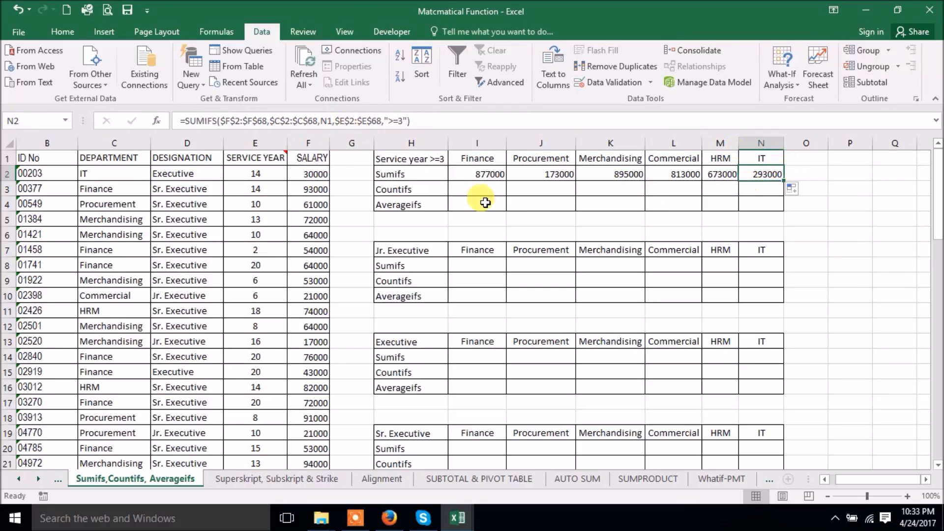
# Start a COUNTIFS formula in cell I3 with department range $C$2:$C$68 matching the Finance header in I1.
pyautogui.click(478, 189)
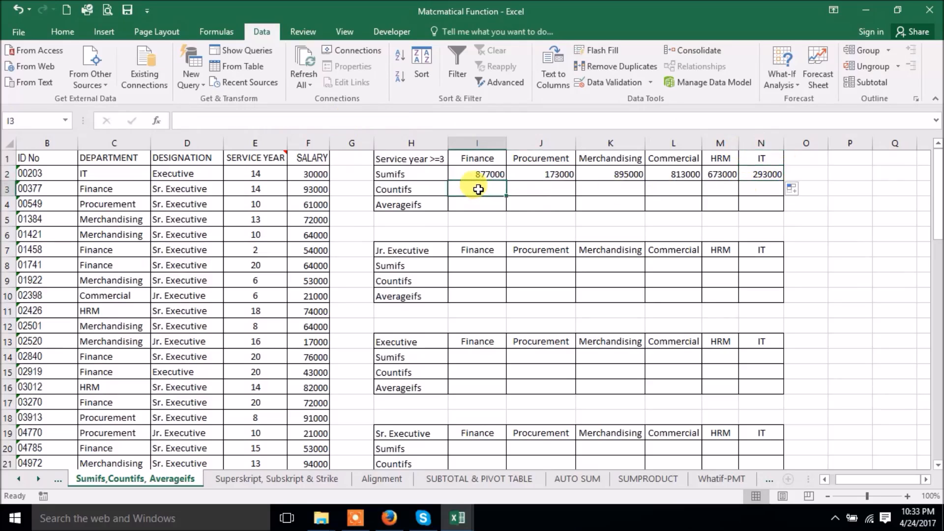
pyautogui.write('=c')
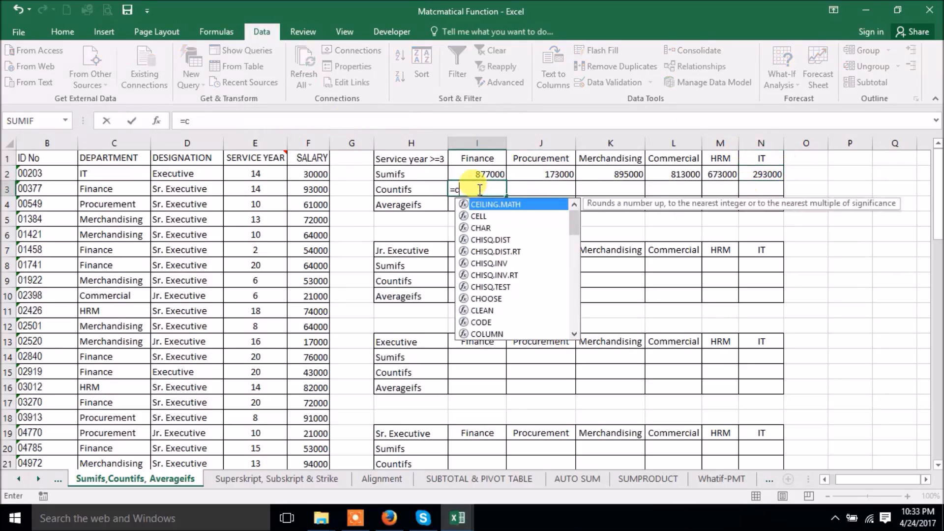
pyautogui.write('ountifs')
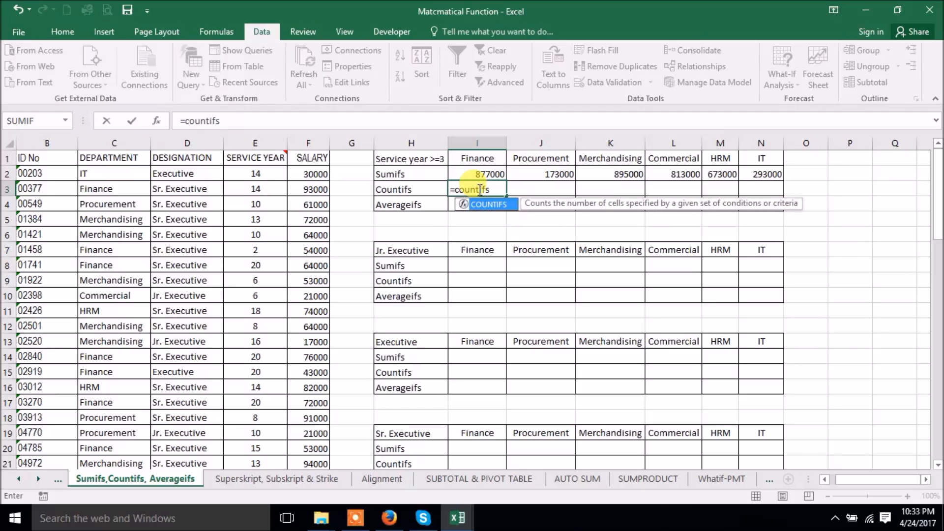
pyautogui.press('Tab')
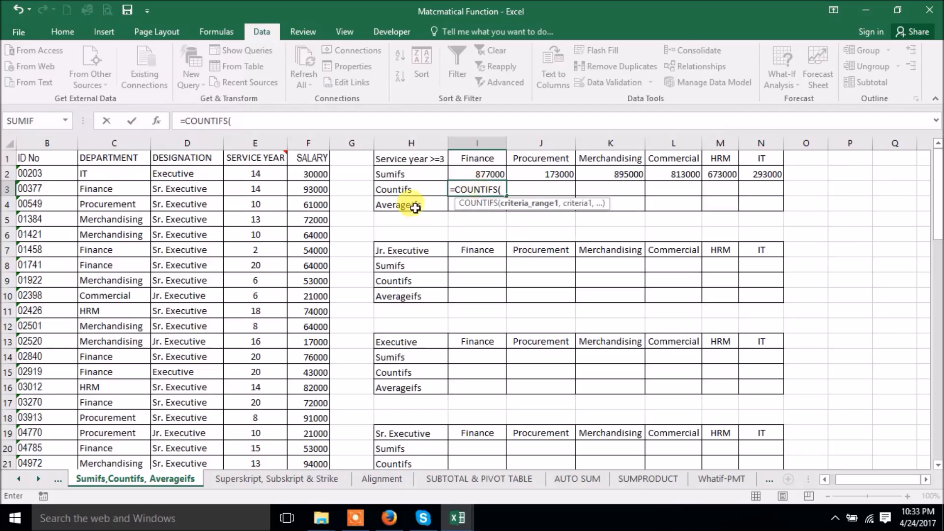
pyautogui.moveTo(96, 176); pyautogui.dragTo(122, 447)
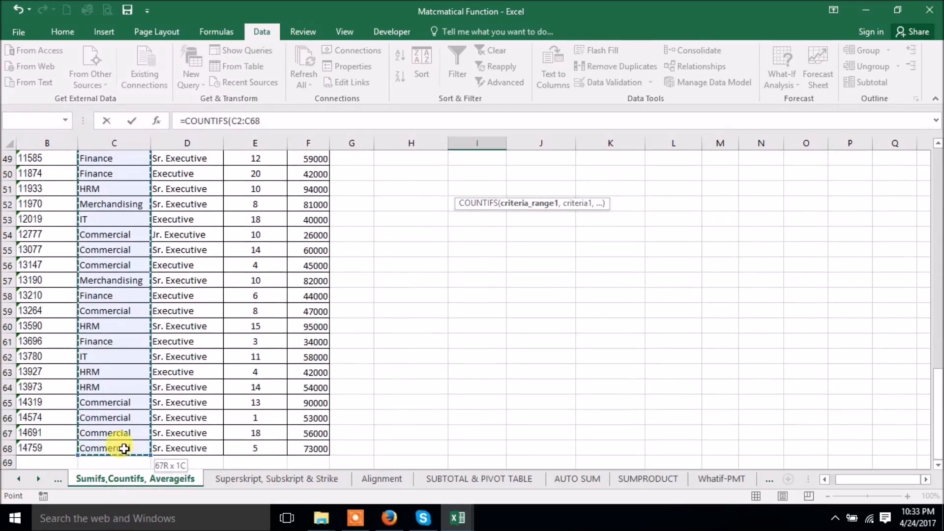
pyautogui.press('F4')
pyautogui.write(',')
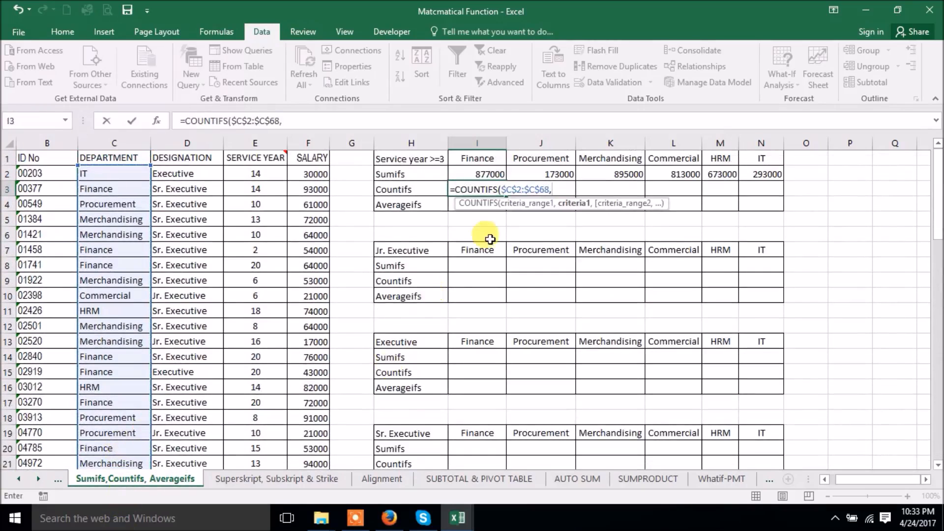
pyautogui.click(480, 157)
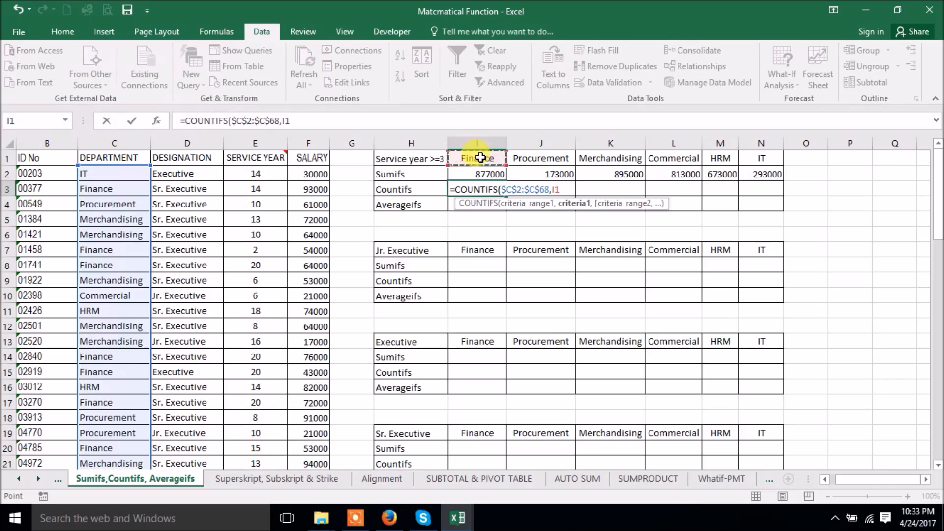
pyautogui.write(',')
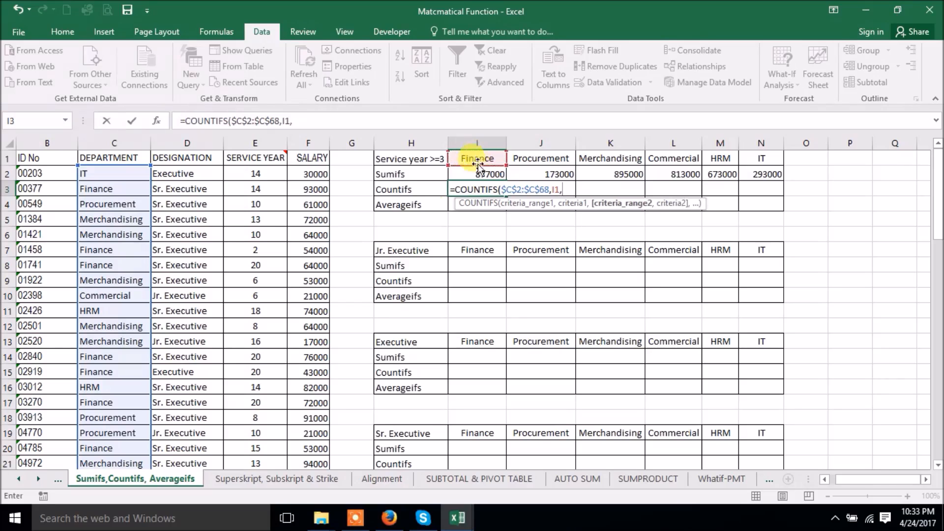
# Complete the COUNTIFS formula with service year range $E$2:$E$68 and criterion ">=3", and fill it across to N3.
pyautogui.moveTo(250, 172); pyautogui.dragTo(268, 414)
pyautogui.press('F4')
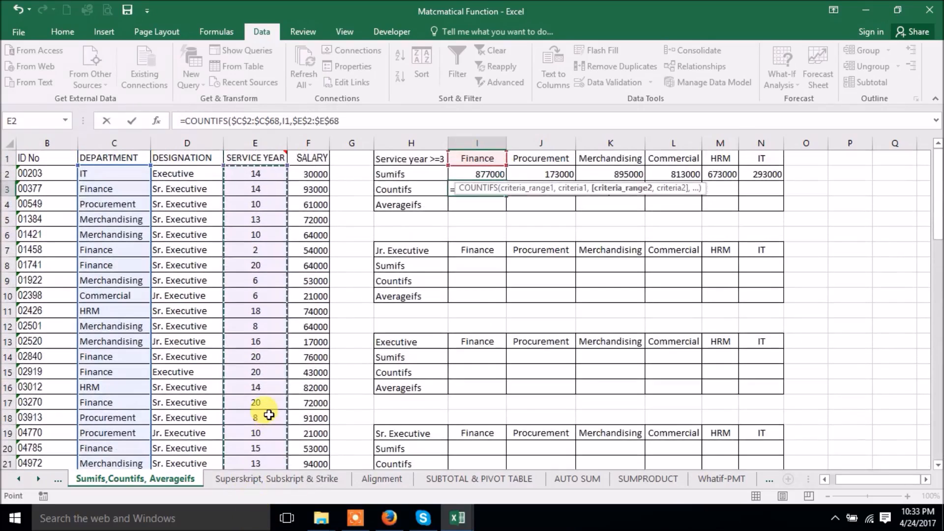
pyautogui.write(',')
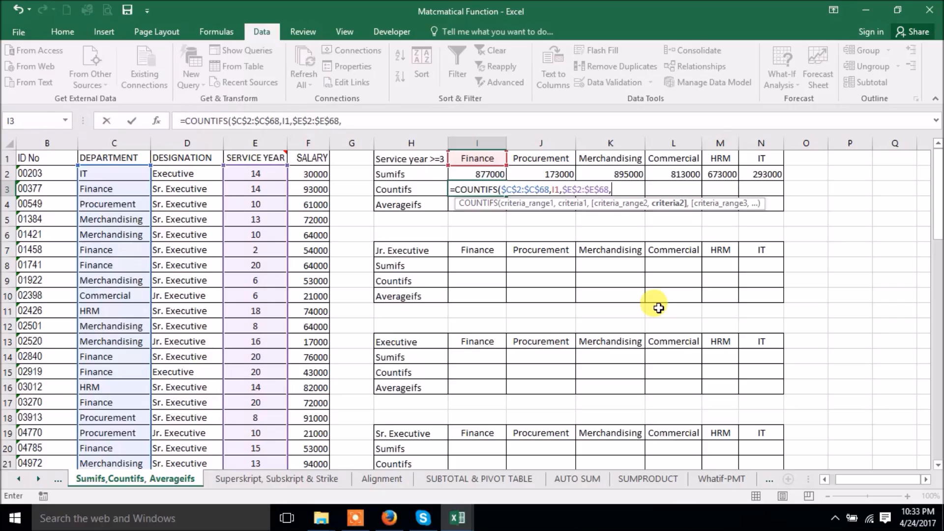
pyautogui.write('".')
pyautogui.press('BackSpace')
pyautogui.write('>=3")')
pyautogui.press('Return')
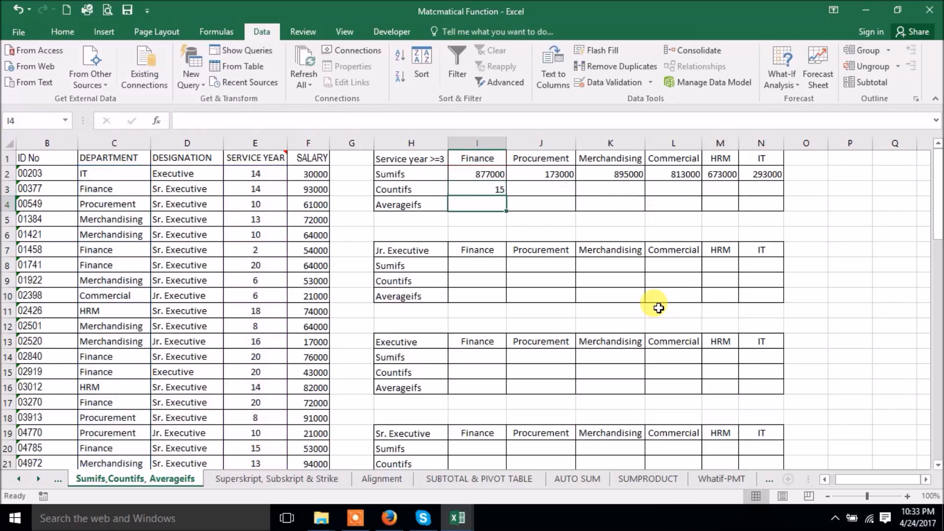
pyautogui.click(493, 189)
pyautogui.moveTo(506, 194); pyautogui.dragTo(758, 199)
# Start an AVERAGEIFS formula in cell I4 with the salary range $F$2:$F$68 as the average range.
pyautogui.click(473, 204)
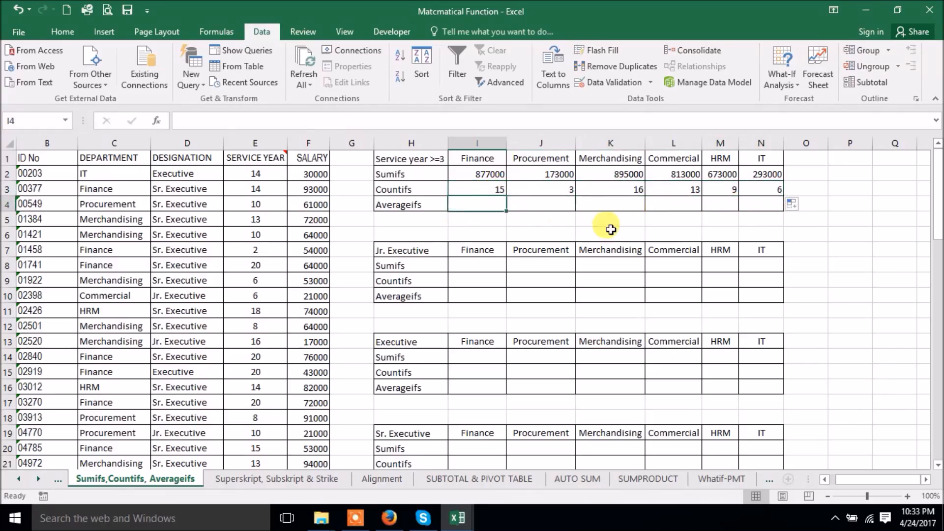
pyautogui.write('=ave')
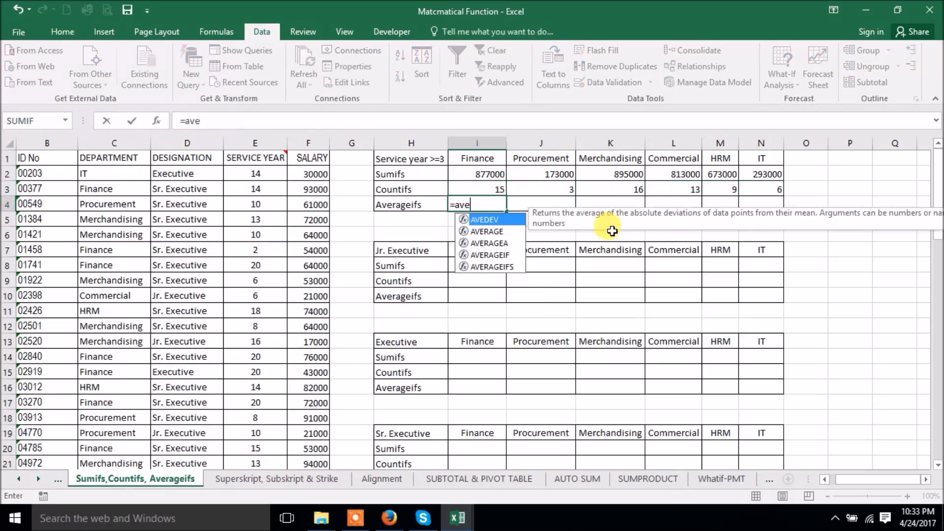
pyautogui.write('rageifs')
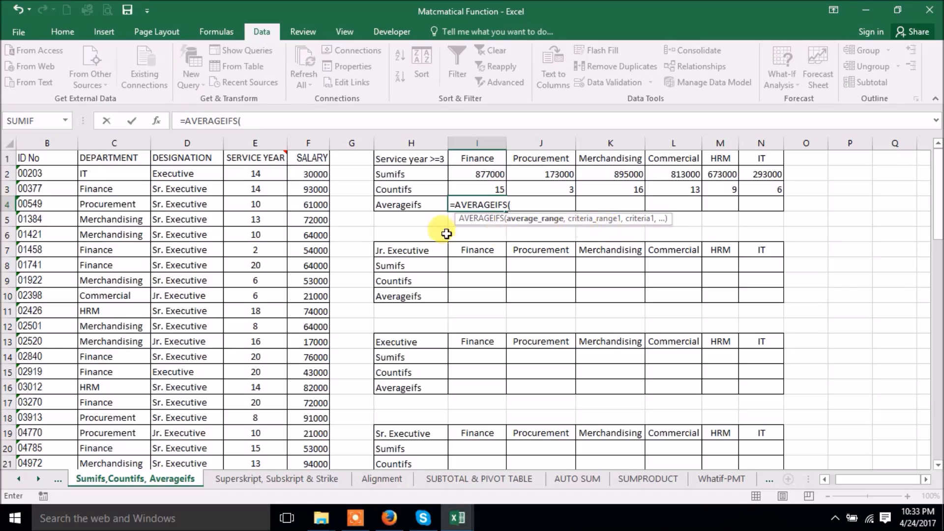
pyautogui.moveTo(317, 181); pyautogui.dragTo(323, 451)
pyautogui.press('F4')
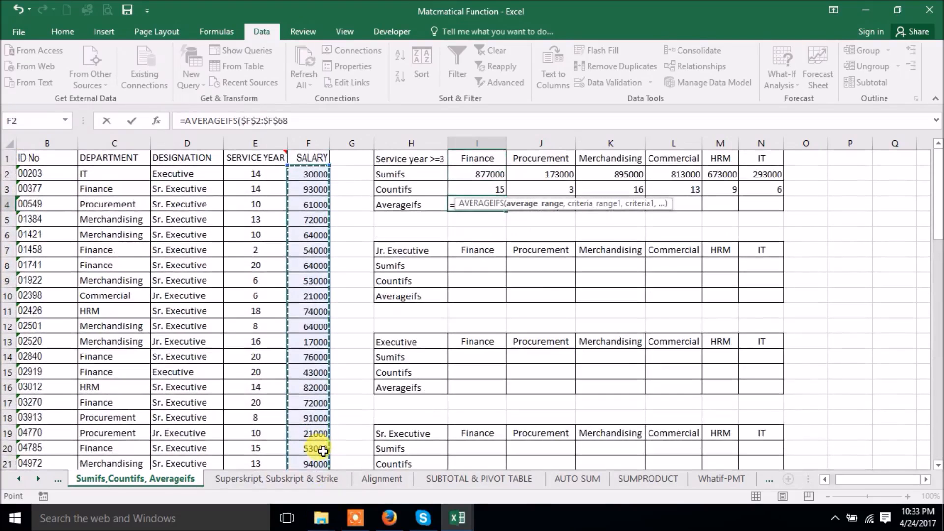
pyautogui.write(',')
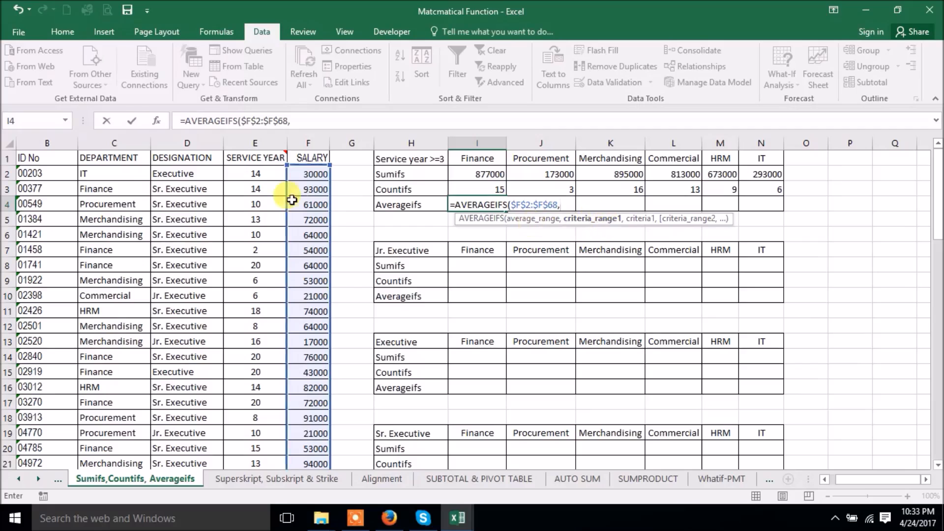
# Add the department range $C$2:$C$68 to the AVERAGEIFS formula, matched to the Finance header in I1.
pyautogui.moveTo(130, 174); pyautogui.dragTo(137, 449)
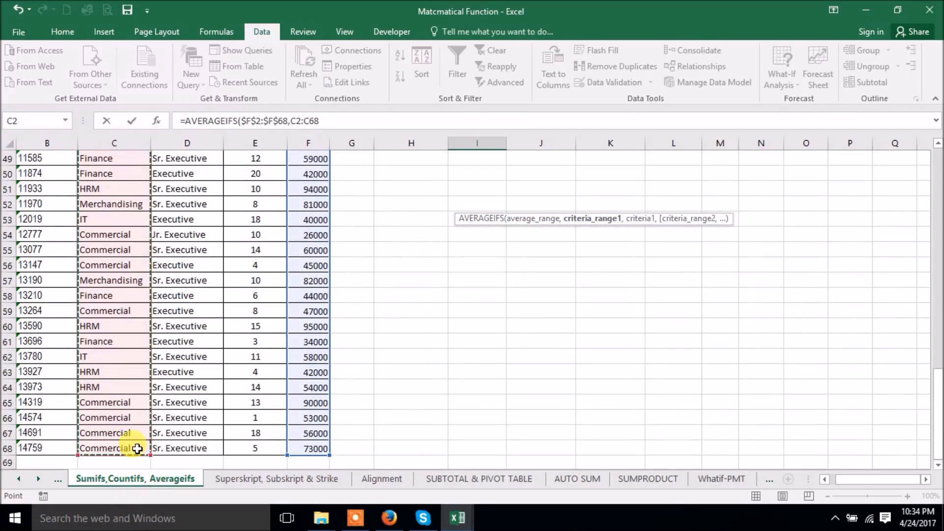
pyautogui.press('F4')
pyautogui.write(',')
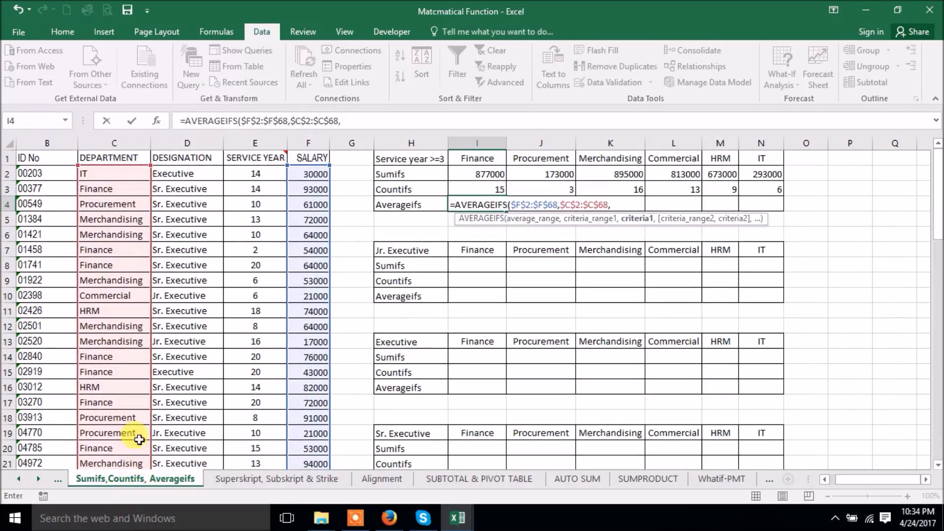
pyautogui.click(488, 158)
pyautogui.write(',')
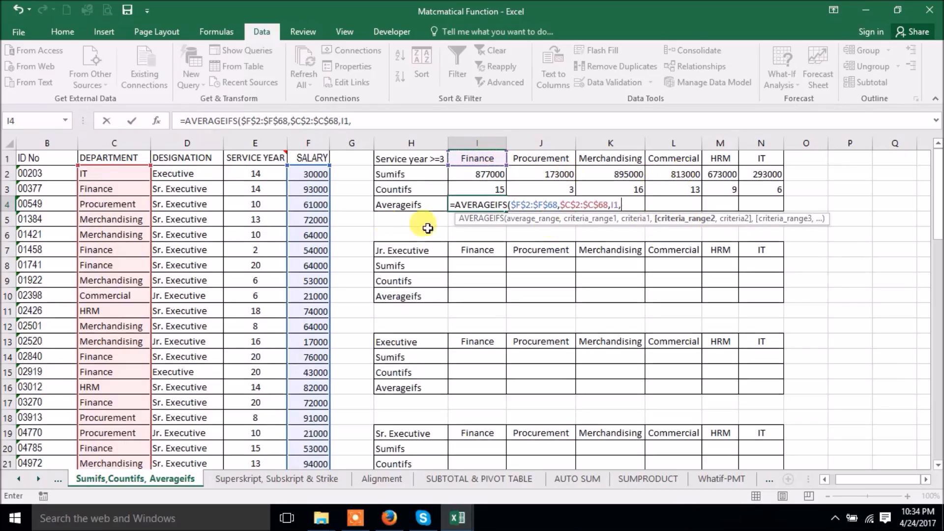
# Complete the AVERAGEIFS formula with service year range $E$2:$E$68 and criterion ">=3", and fill it across to N4.
pyautogui.moveTo(253, 174); pyautogui.dragTo(273, 449)
pyautogui.press('F4')
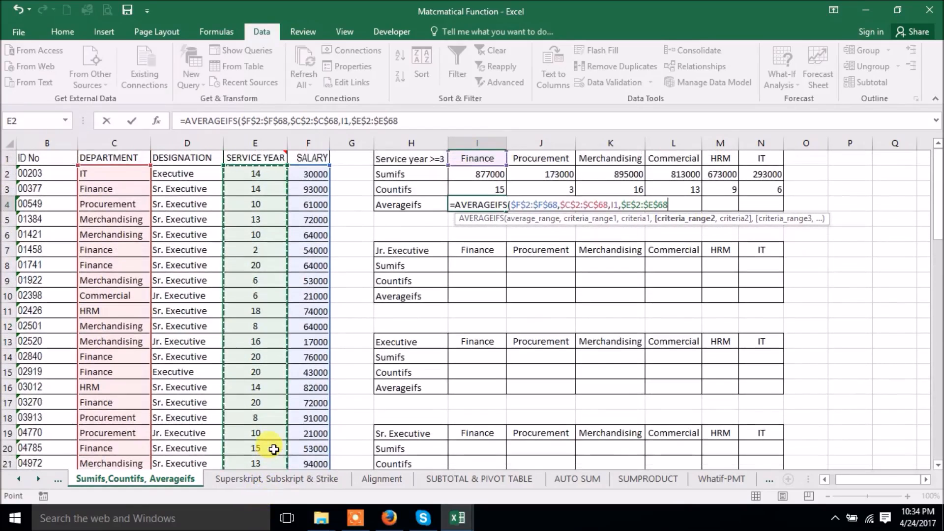
pyautogui.write(',')
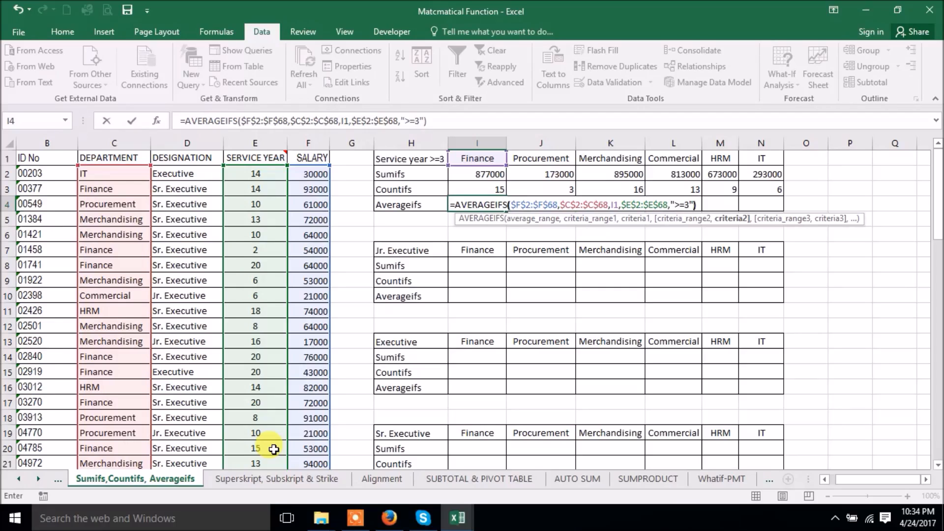
pyautogui.write('">=3")')
pyautogui.press('Return')
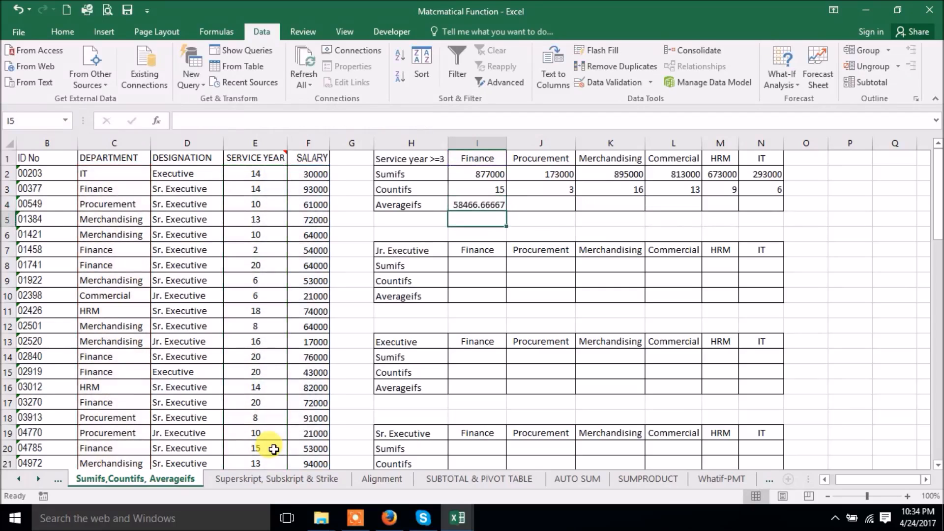
pyautogui.click(487, 208)
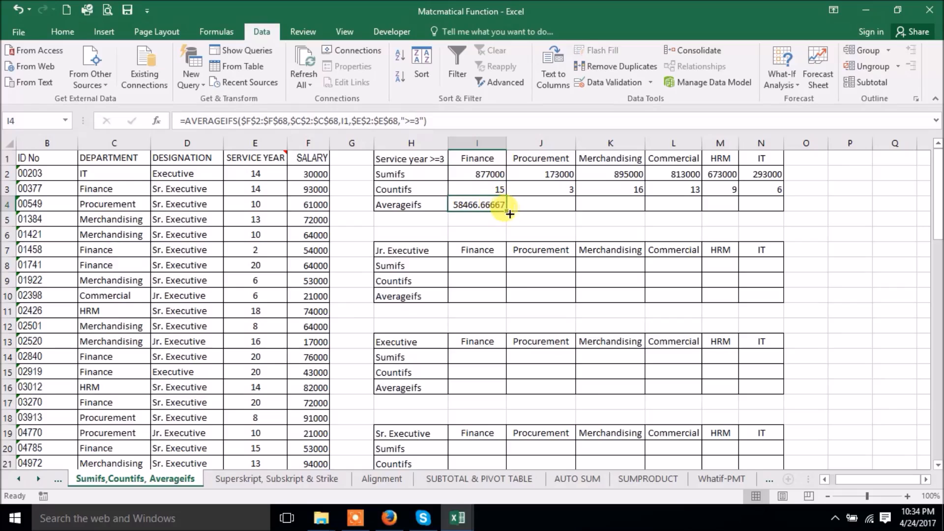
pyautogui.moveTo(508, 212); pyautogui.dragTo(764, 204)
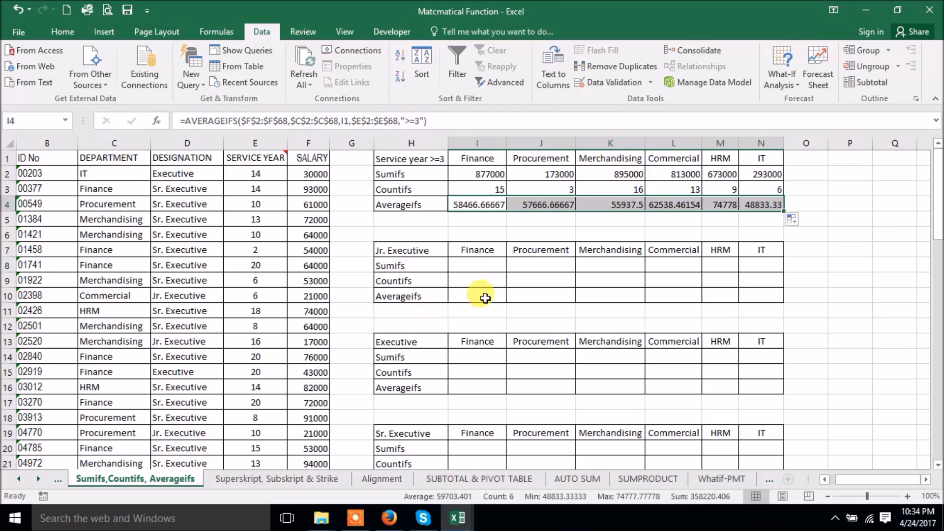
# Start a SUMIFS formula in cell I8 of the Jr. Executive table with the salary range $F$2:$F$68 as the sum range.
pyautogui.click(474, 249)
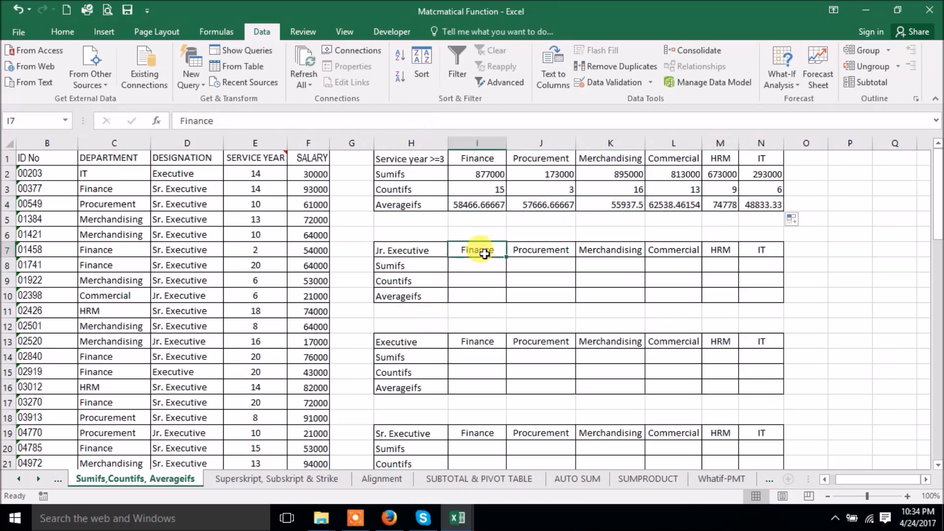
pyautogui.click(426, 254)
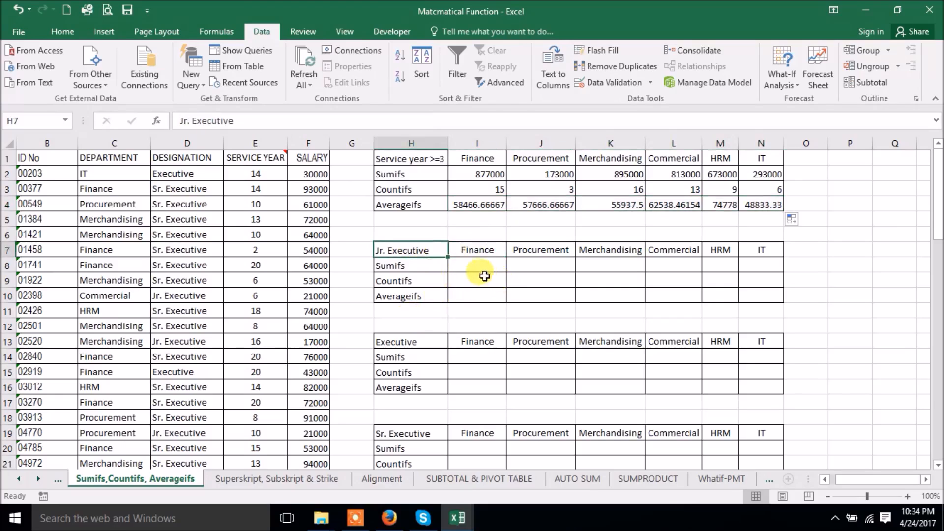
pyautogui.click(463, 297)
pyautogui.click(481, 262)
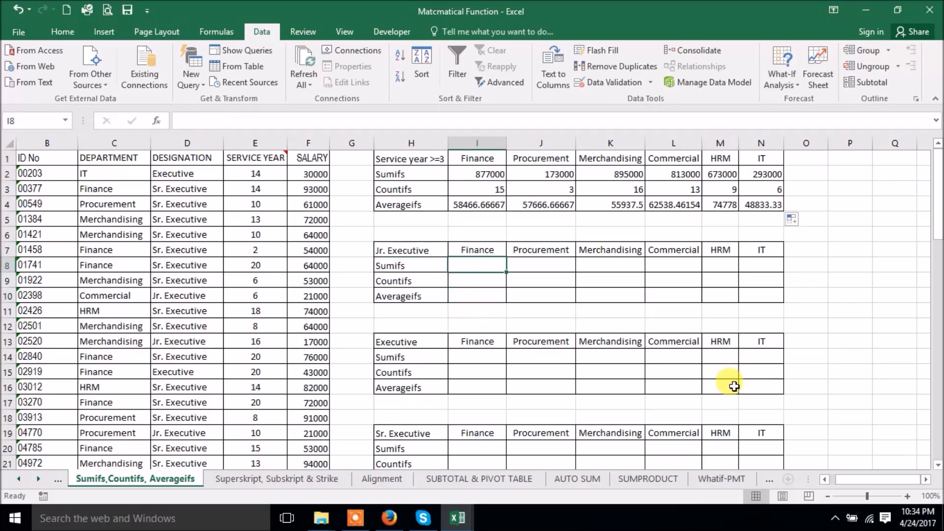
pyautogui.write('=sum')
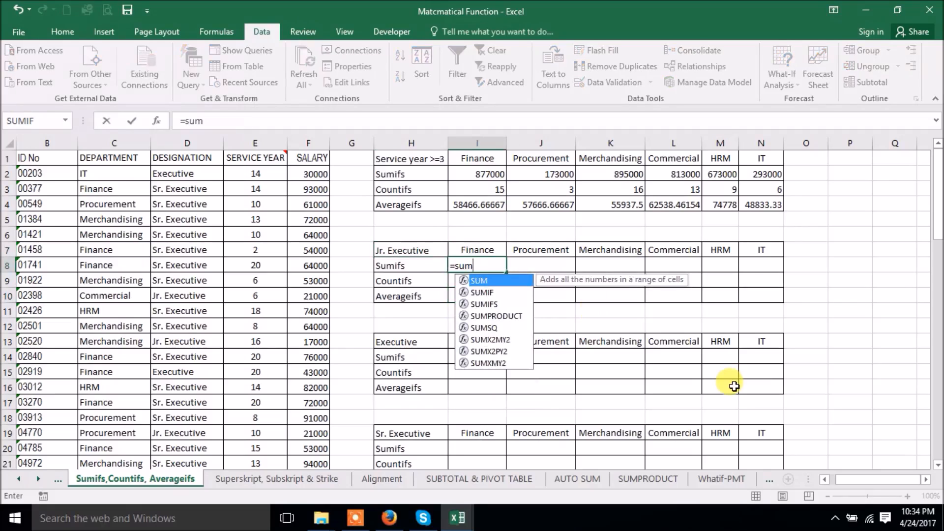
pyautogui.write('ifs')
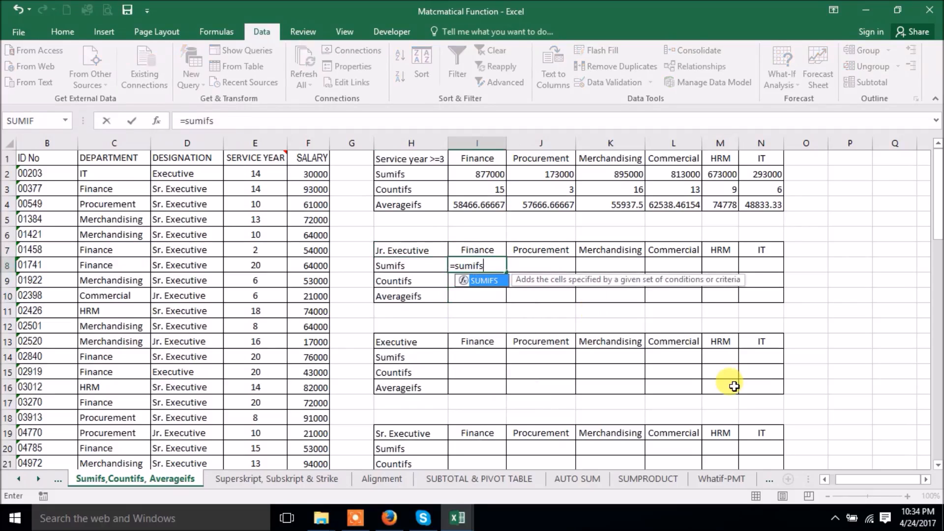
pyautogui.press('Tab')
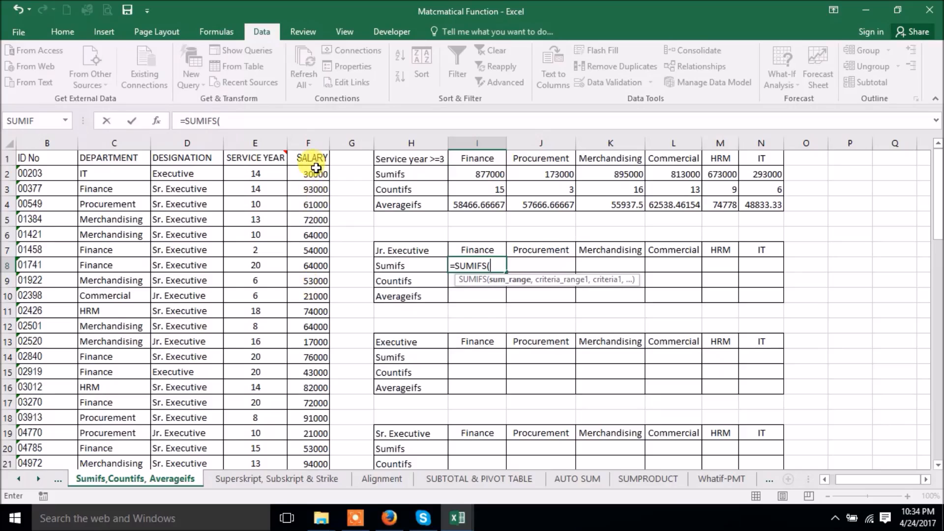
pyautogui.moveTo(319, 175); pyautogui.dragTo(307, 447)
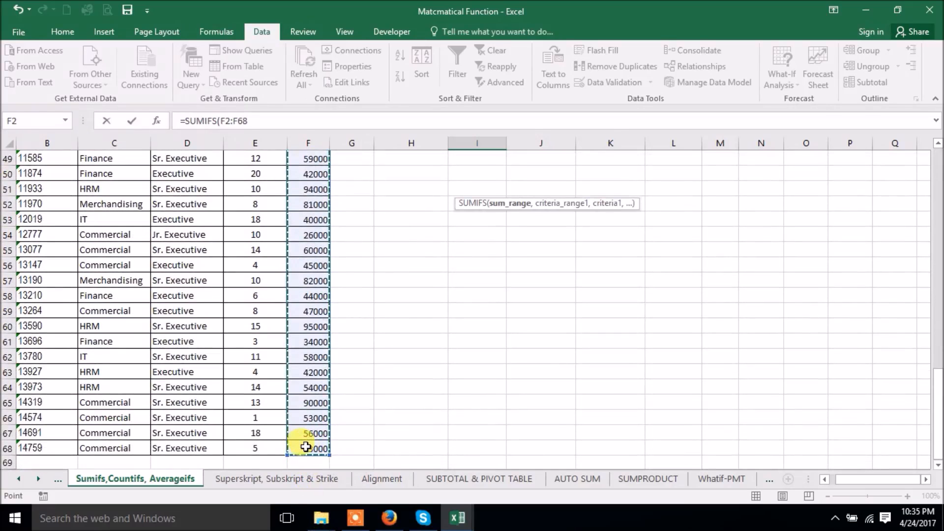
pyautogui.press('F4')
pyautogui.write(',')
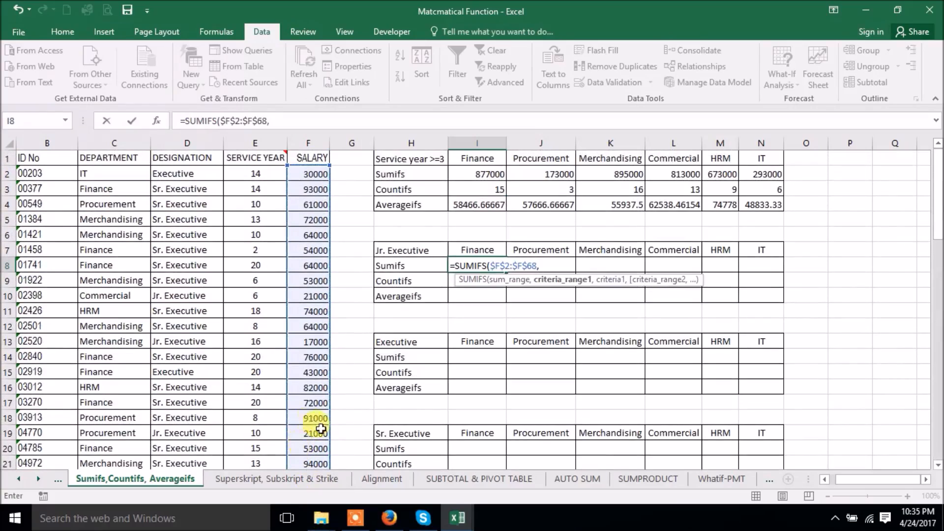
# Add the department range $C$2:$C$68 to the SUMIFS formula, matched to the Finance header in I7.
pyautogui.moveTo(125, 173); pyautogui.dragTo(126, 449)
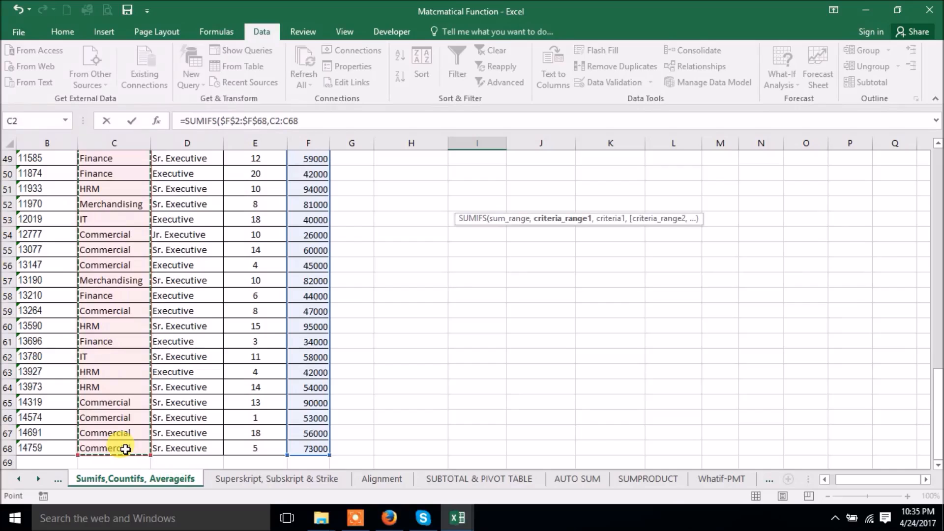
pyautogui.press('F4')
pyautogui.write(',')
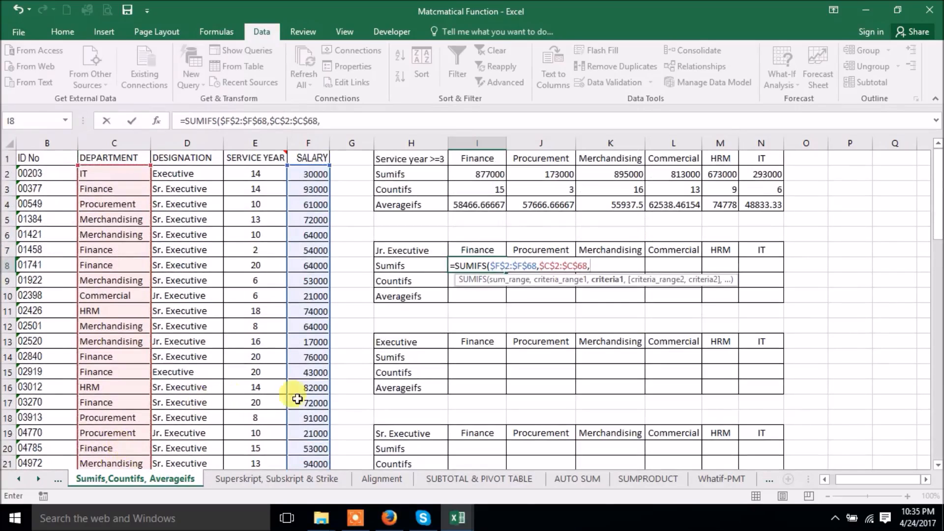
pyautogui.click(487, 249)
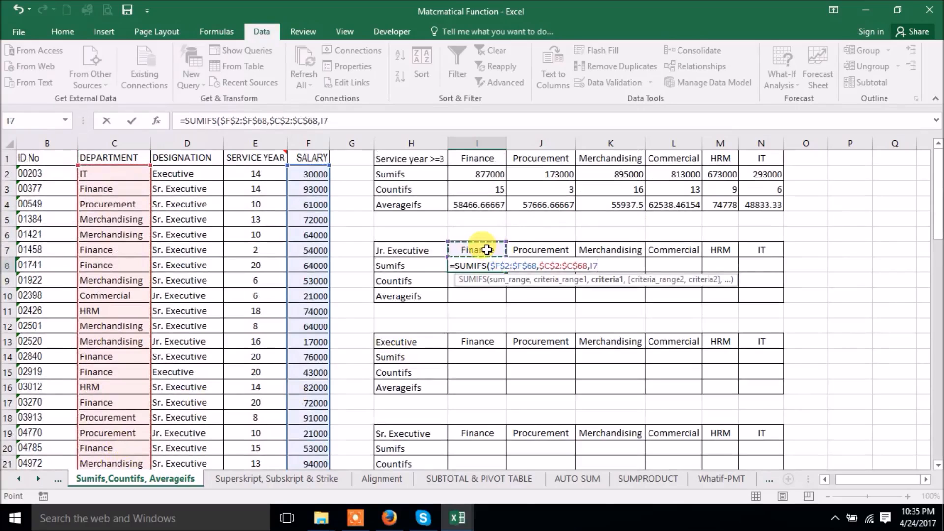
pyautogui.write(',')
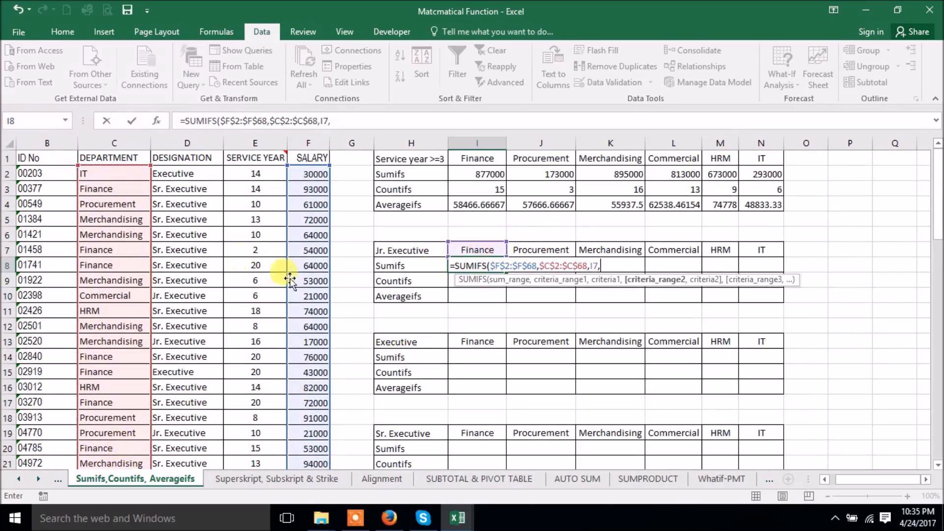
# Complete the SUMIFS formula with designation range $D$2:$D$68 and the column-locked criterion $H7, and fill it across to N8.
pyautogui.moveTo(195, 174); pyautogui.dragTo(207, 448)
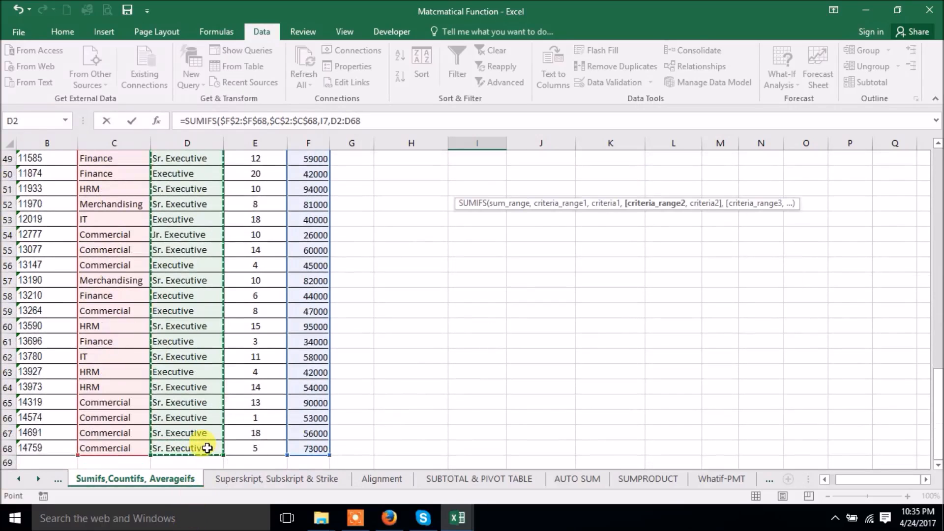
pyautogui.press('F4')
pyautogui.write(',')
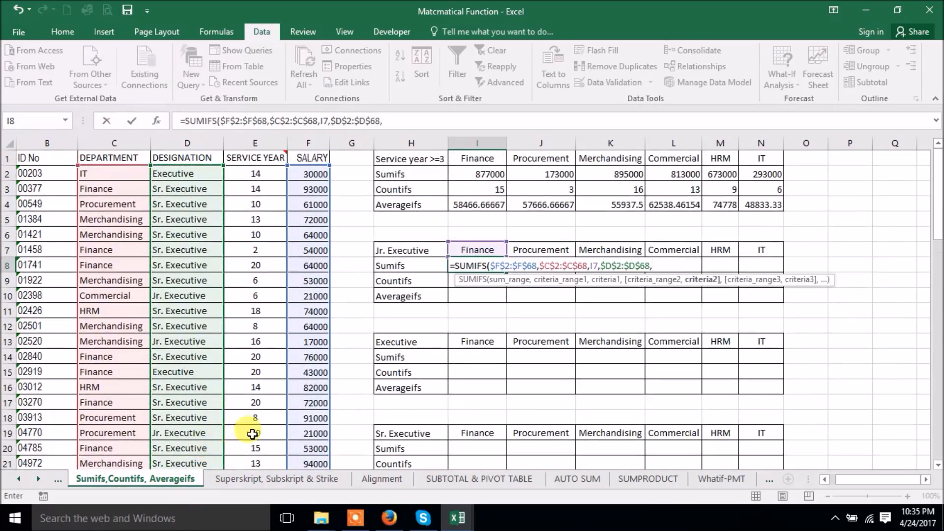
pyautogui.click(390, 252)
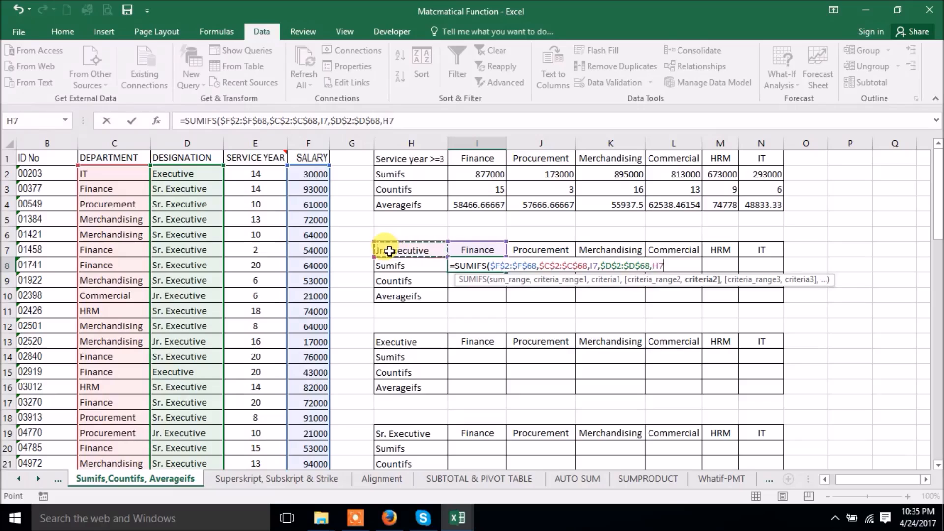
pyautogui.click(386, 120)
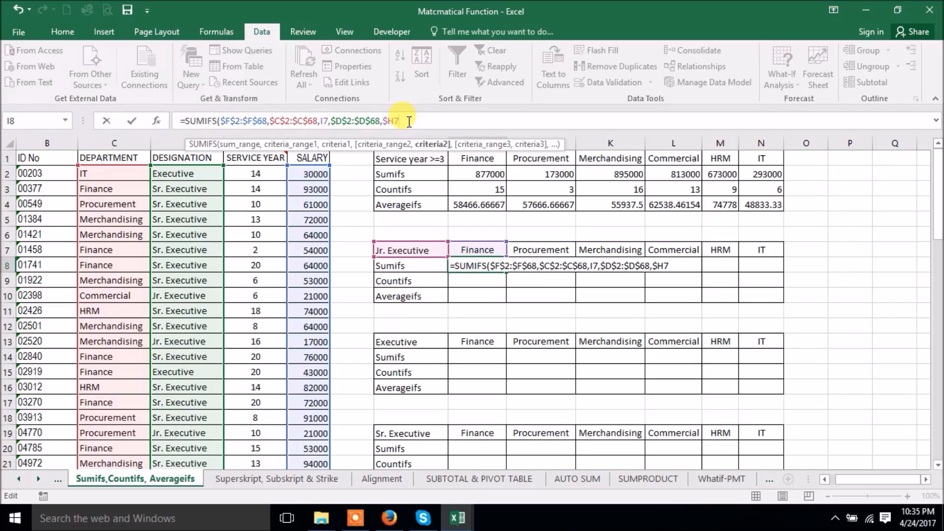
pyautogui.press('Return')
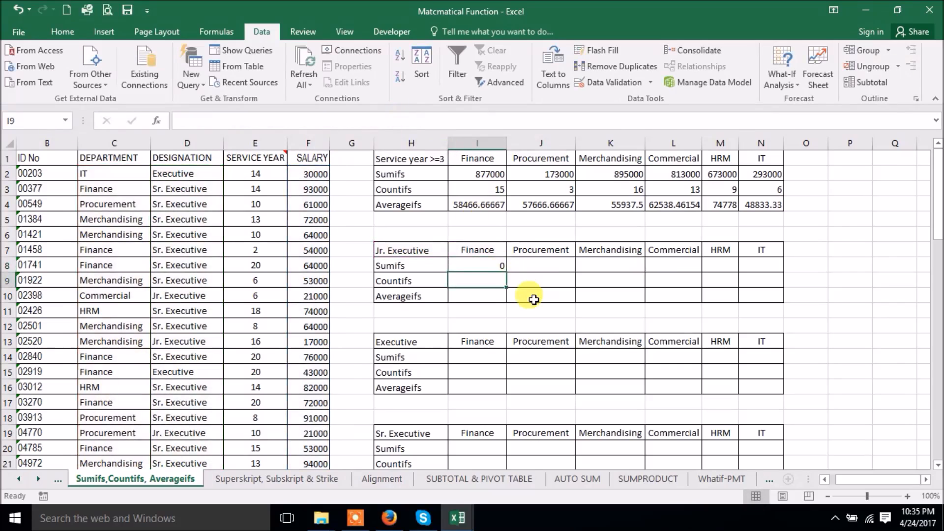
pyautogui.click(487, 263)
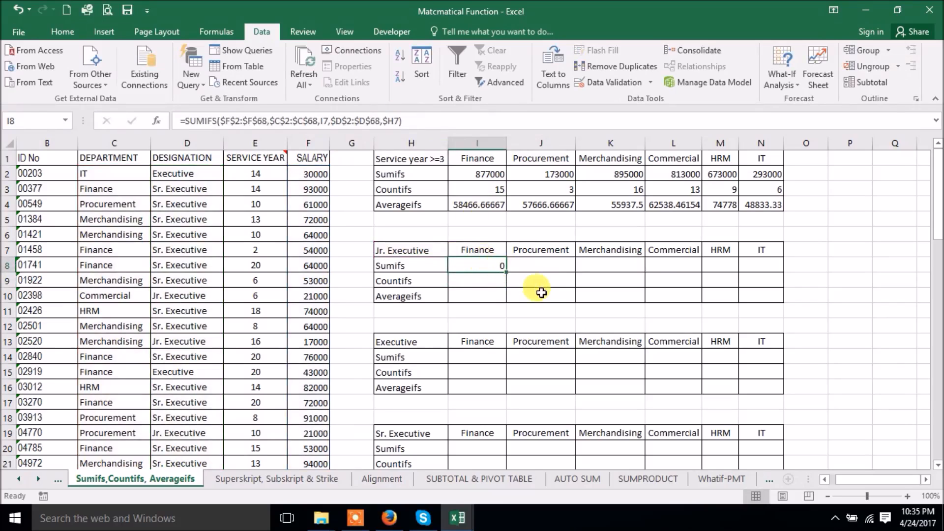
pyautogui.moveTo(506, 271); pyautogui.dragTo(795, 270)
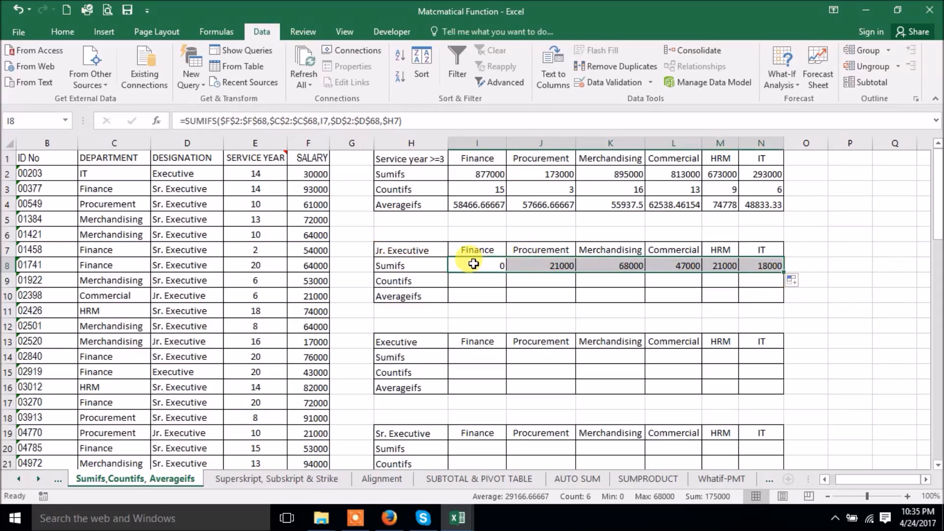
# Start a COUNTIFS formula in cell I9 that matches the department range $C$2:$C$68 to the Finance header in I7.
pyautogui.click(485, 277)
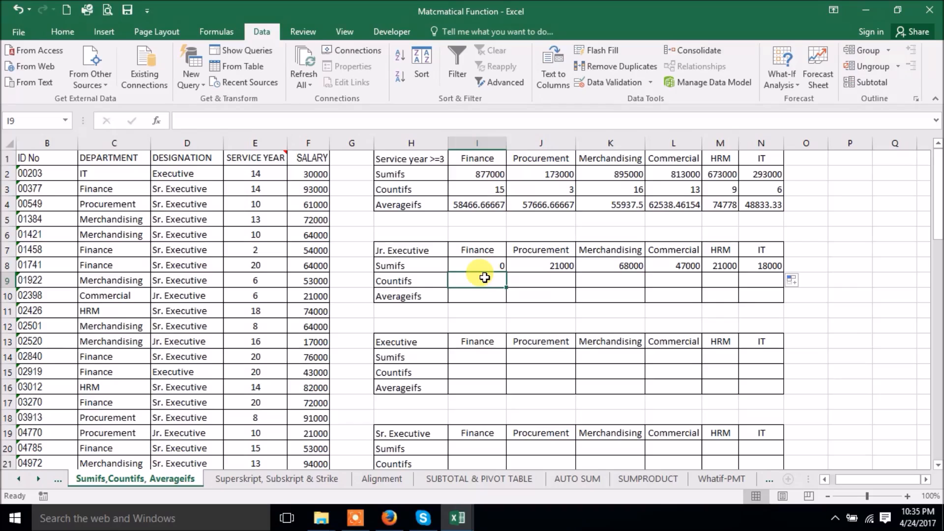
pyautogui.write('=')
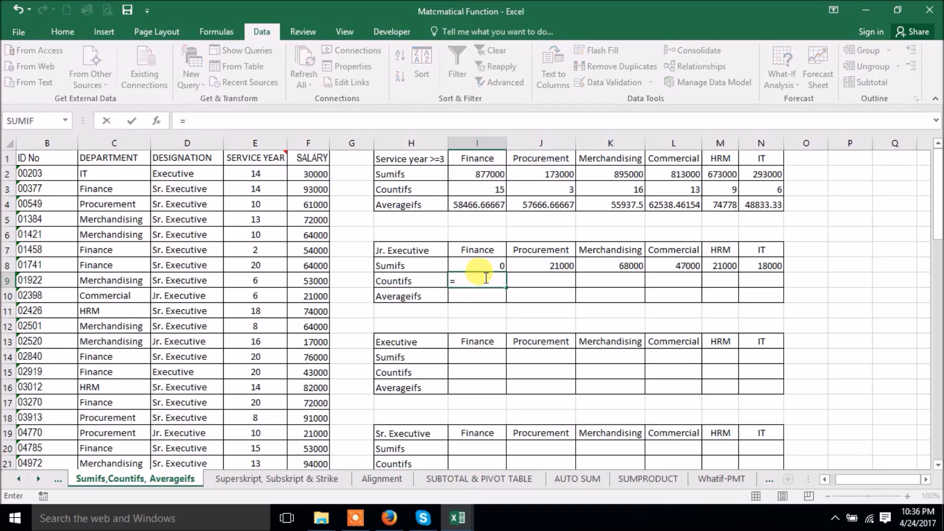
pyautogui.write('count')
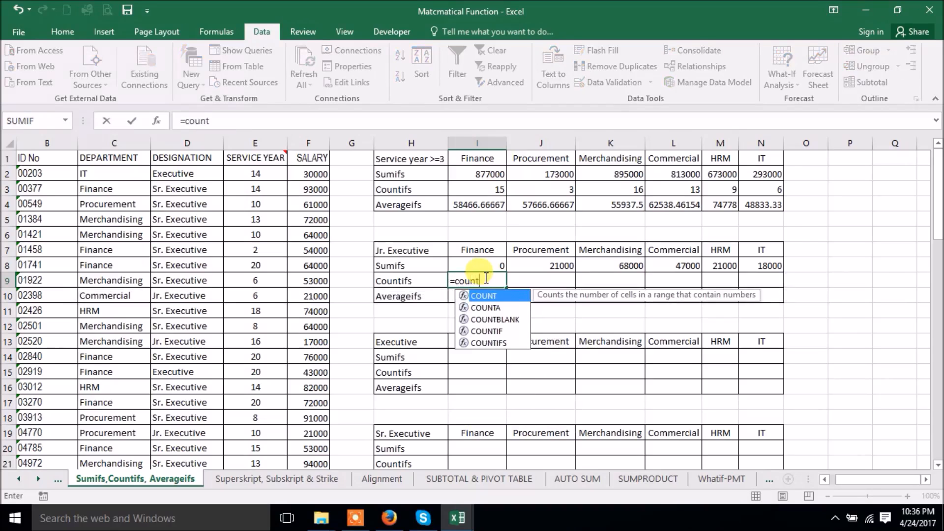
pyautogui.write('is')
pyautogui.press('Tab')
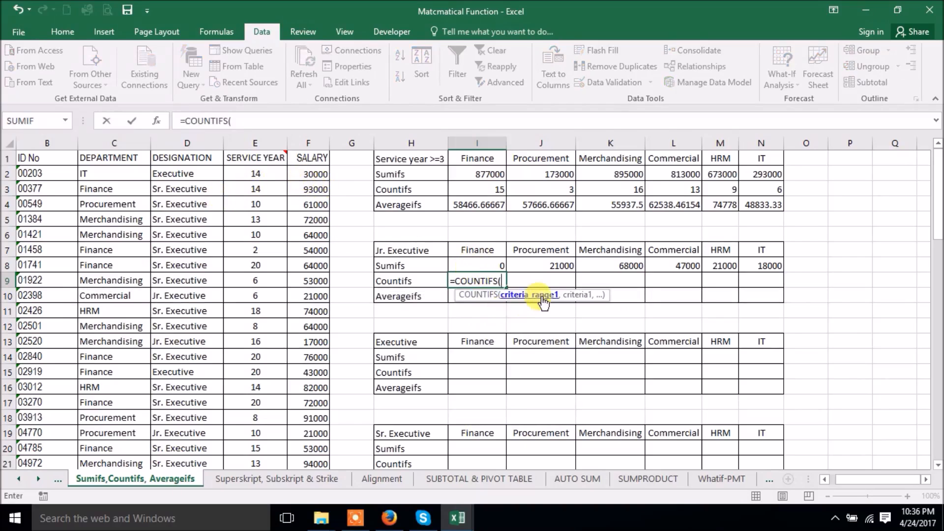
pyautogui.moveTo(126, 176); pyautogui.dragTo(136, 385)
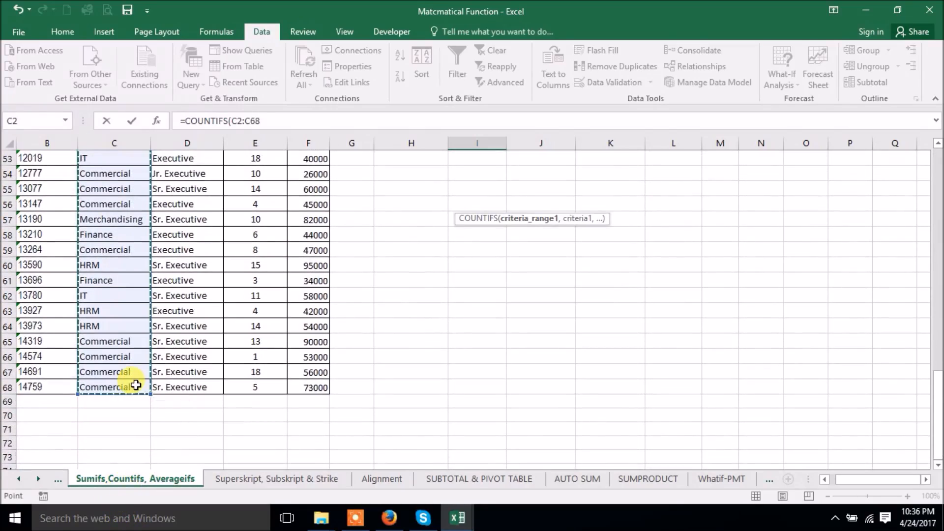
pyautogui.press('F4')
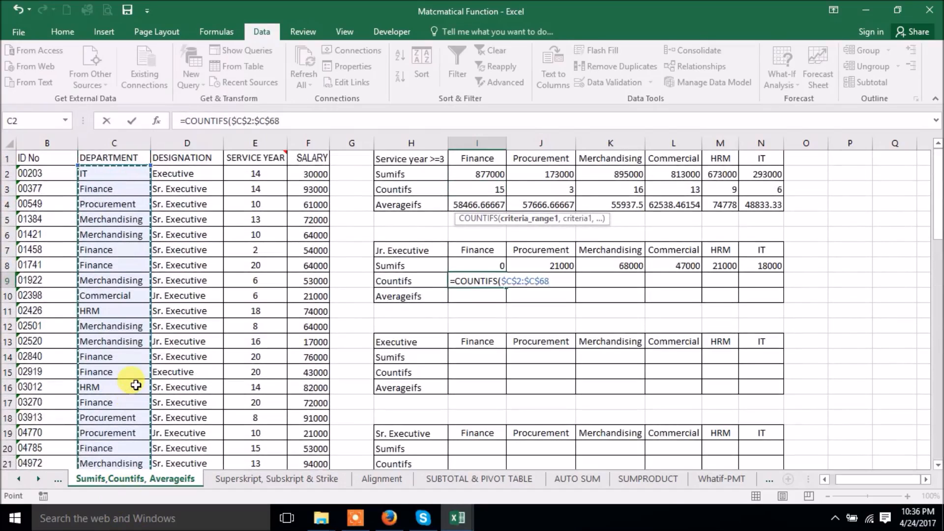
pyautogui.write(',')
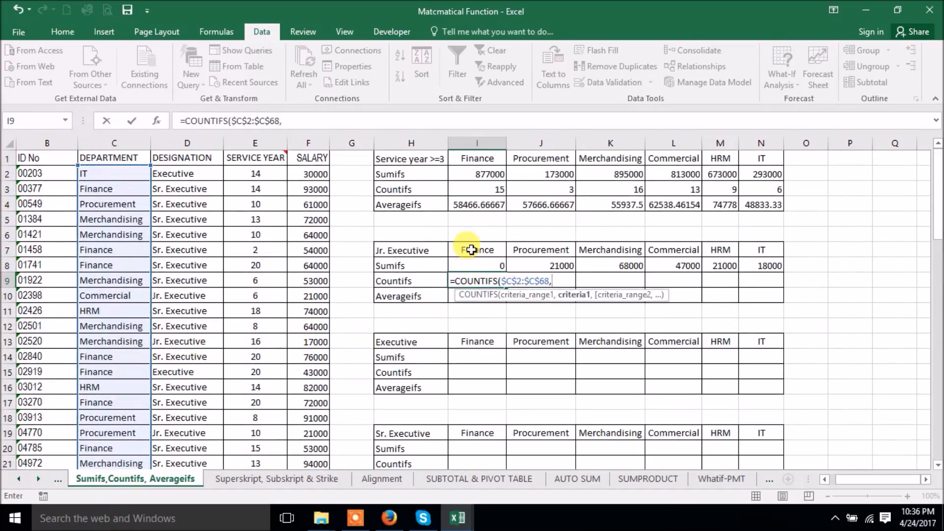
pyautogui.click(473, 249)
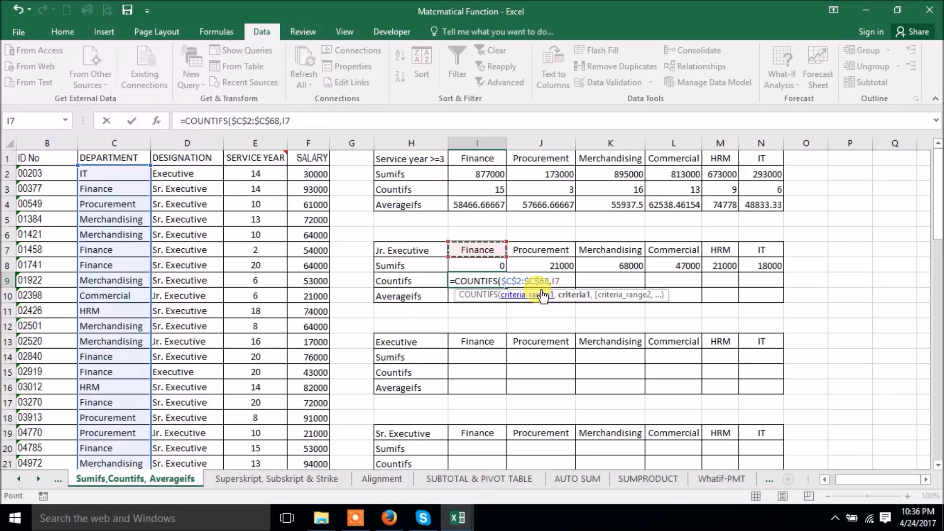
pyautogui.write(',')
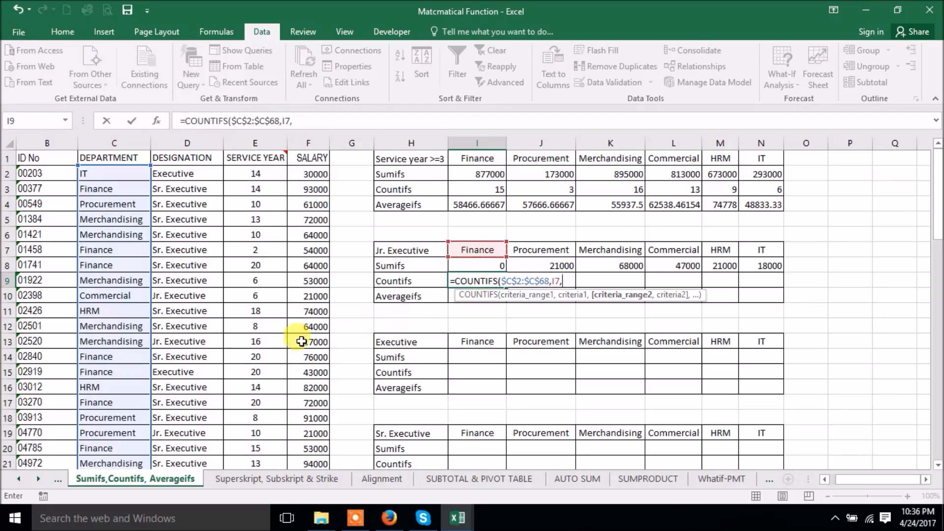
# Complete the COUNTIFS formula with designation range $D$2:$D$68 and the column-locked criterion $H7, and fill it across to N9.
pyautogui.moveTo(197, 176); pyautogui.dragTo(203, 449)
pyautogui.press('F4')
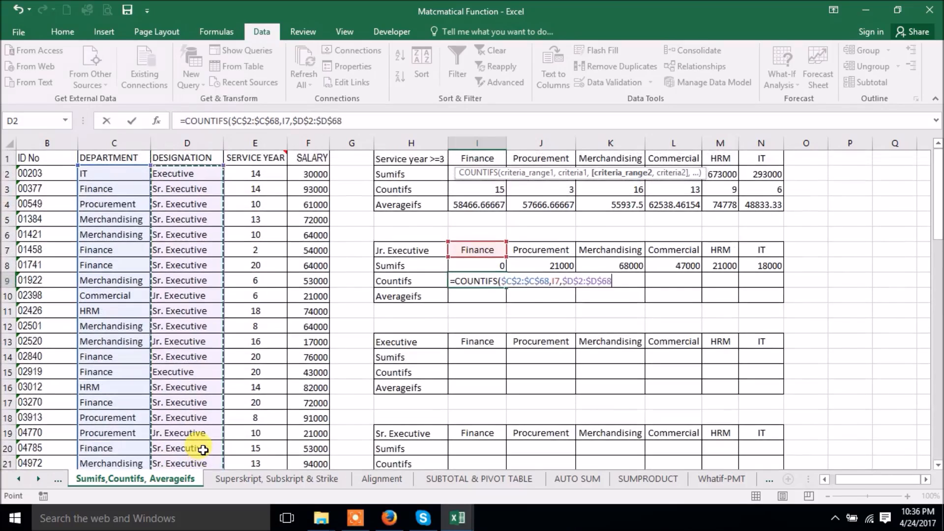
pyautogui.write(',')
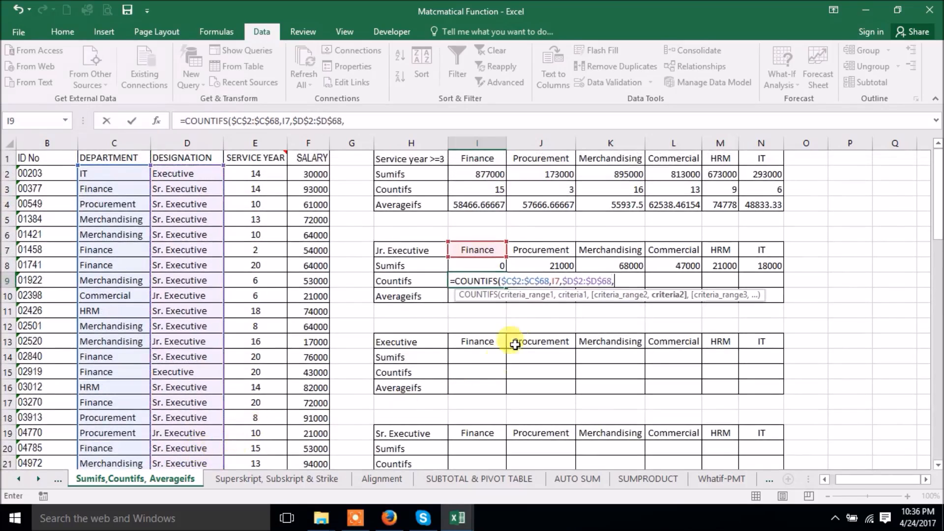
pyautogui.click(405, 250)
pyautogui.click(346, 122)
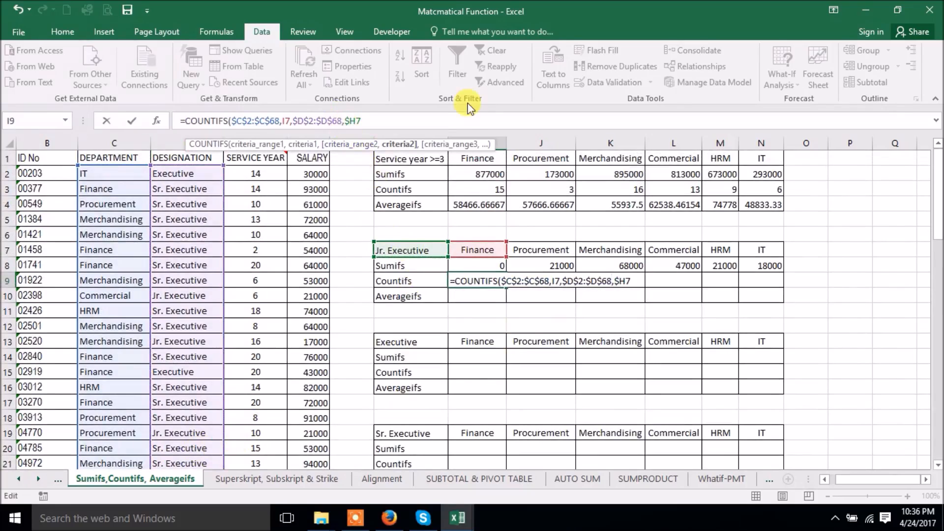
pyautogui.press('Return')
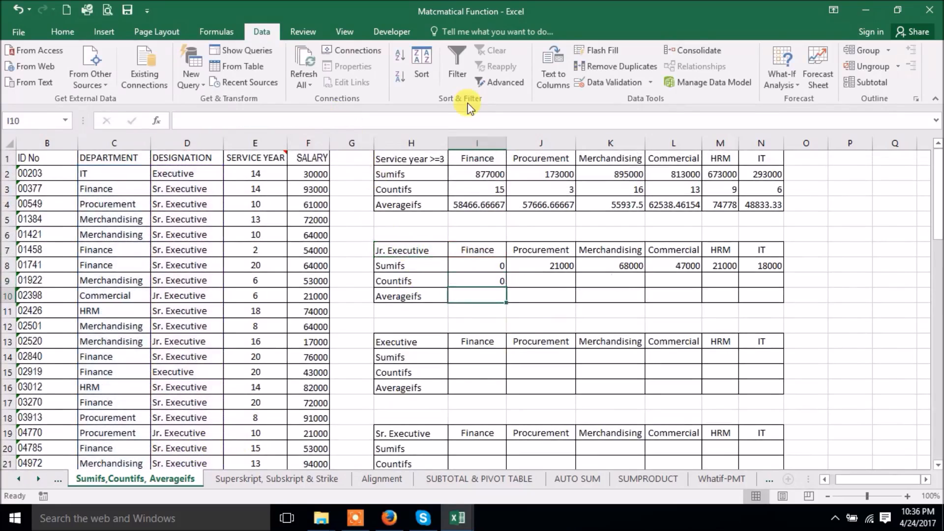
pyautogui.click(475, 281)
pyautogui.moveTo(505, 290); pyautogui.dragTo(783, 293)
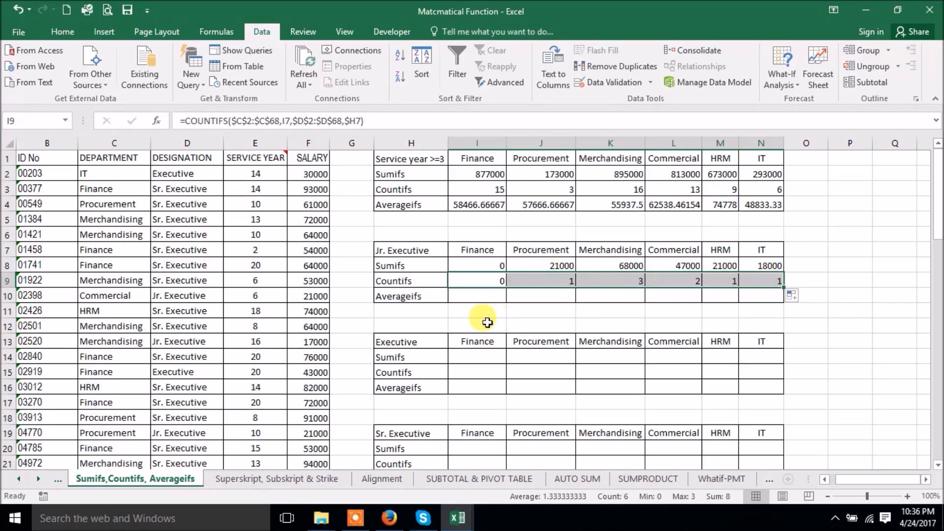
pyautogui.click(721, 281)
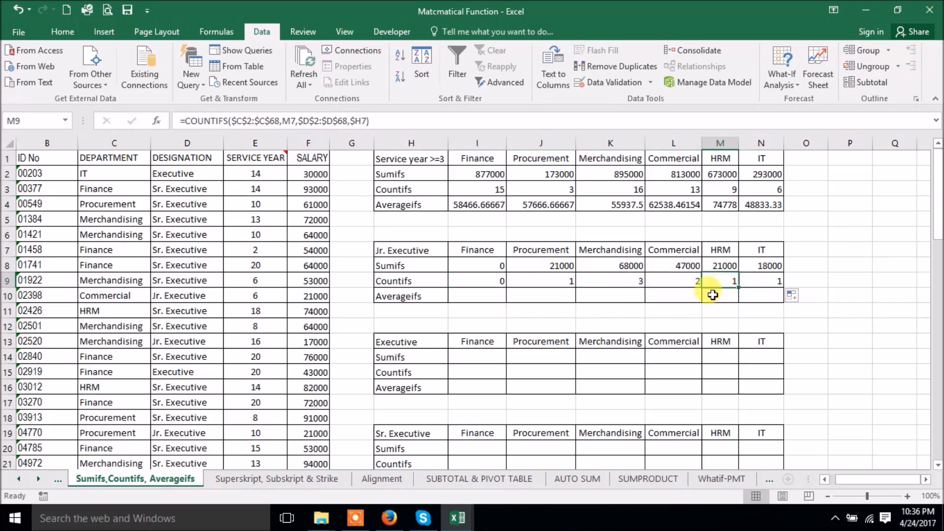
pyautogui.click(718, 264)
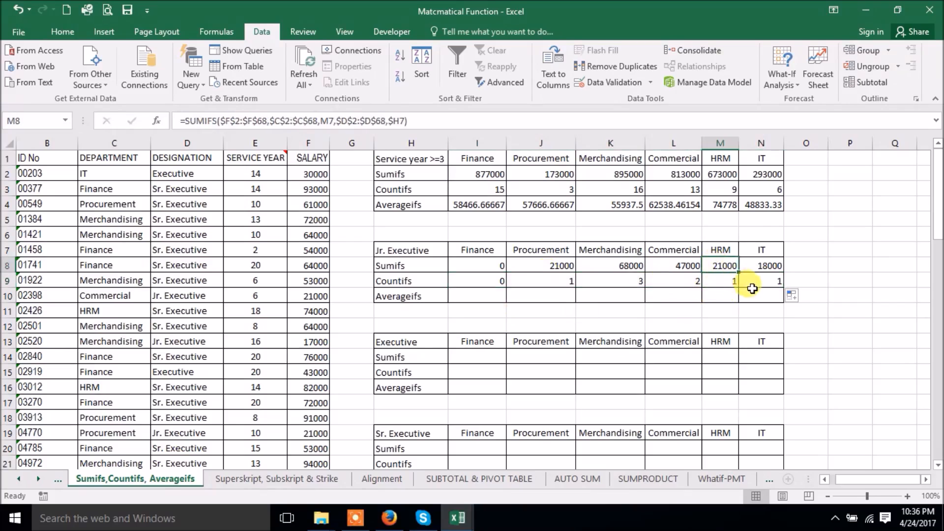
pyautogui.click(768, 266)
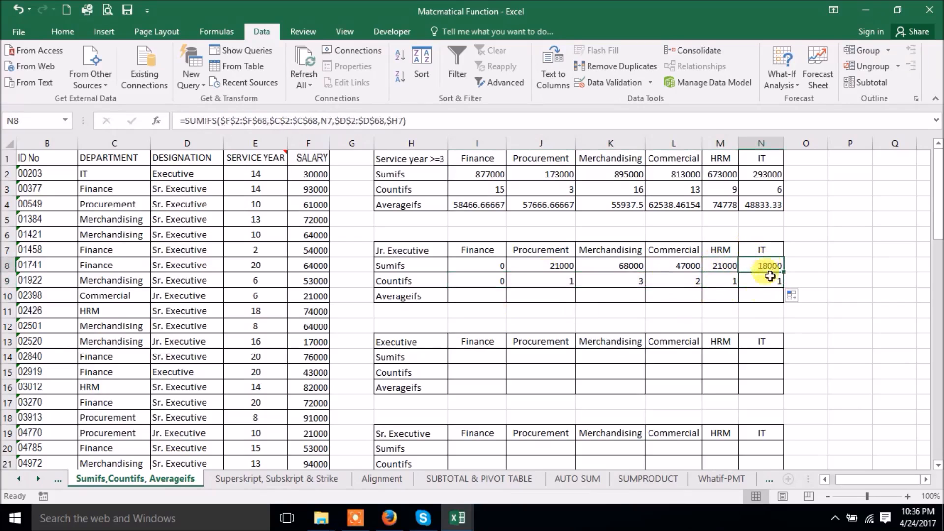
# Start an AVERAGEIFS formula in cell I10 of the Jr. Executive table with the salary range $F$2:$F$68 as the average range.
pyautogui.click(495, 296)
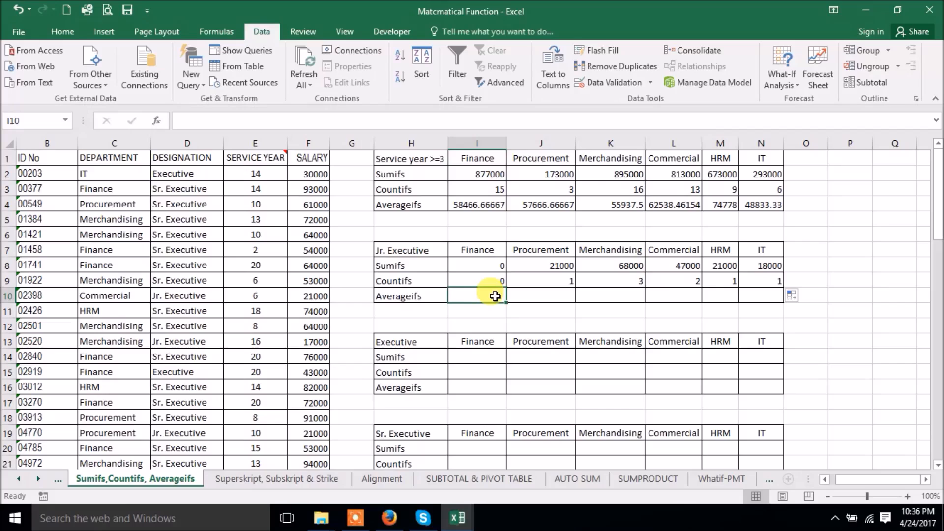
pyautogui.write('=')
pyautogui.press('Escape')
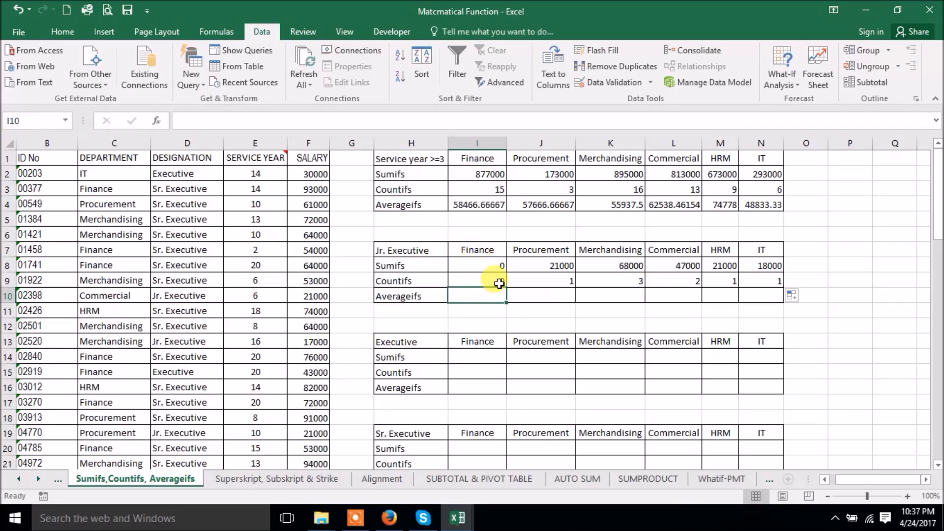
pyautogui.write('av')
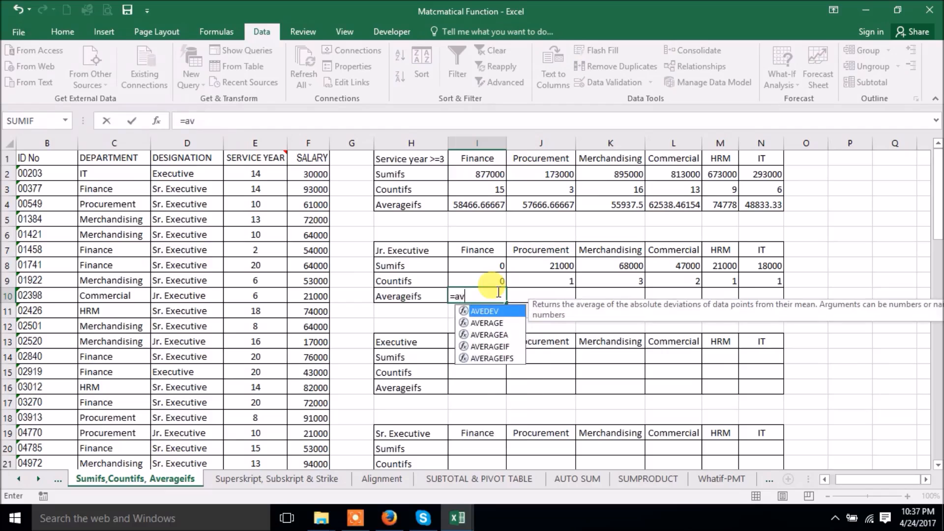
pyautogui.write('erageif')
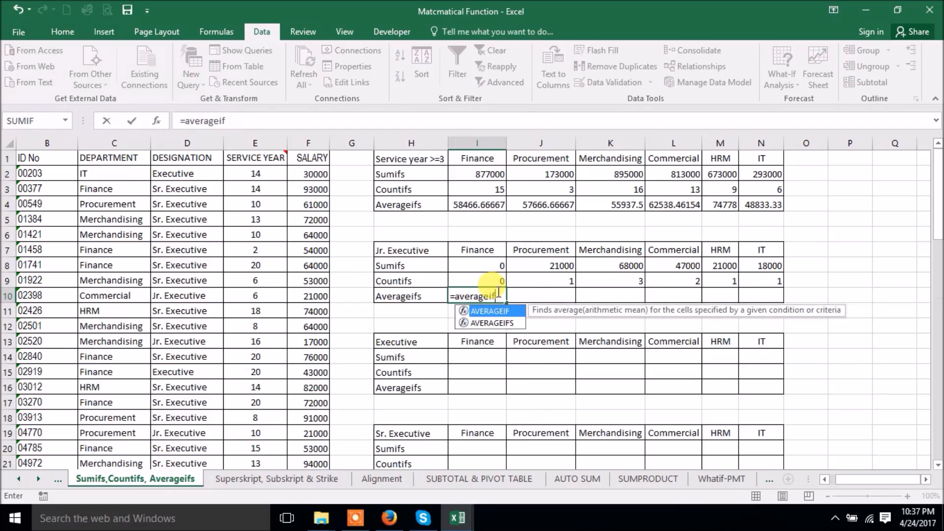
pyautogui.write('s')
pyautogui.press('Tab')
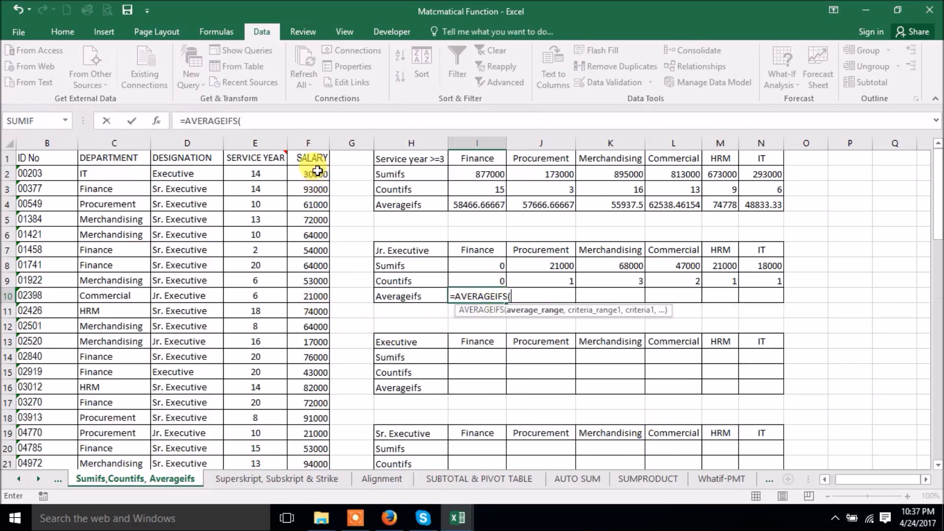
pyautogui.moveTo(310, 174); pyautogui.dragTo(309, 452)
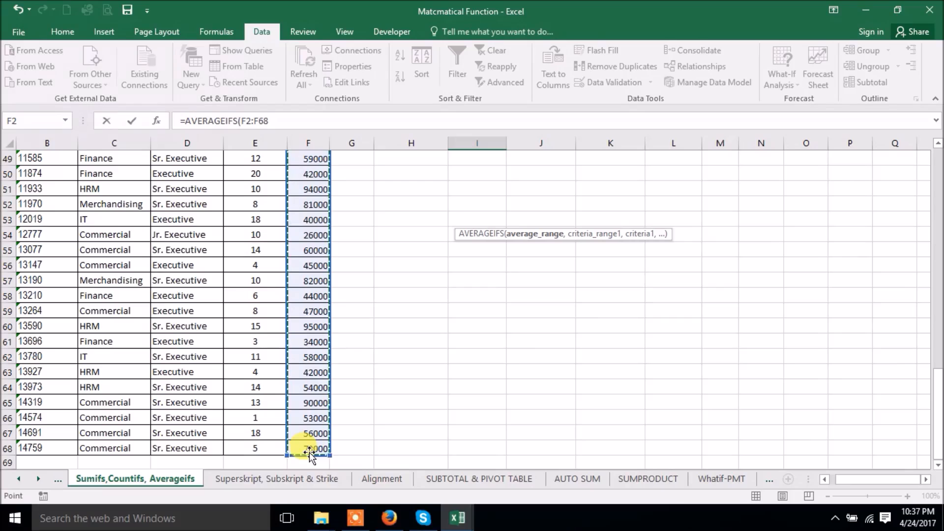
pyautogui.press('F4')
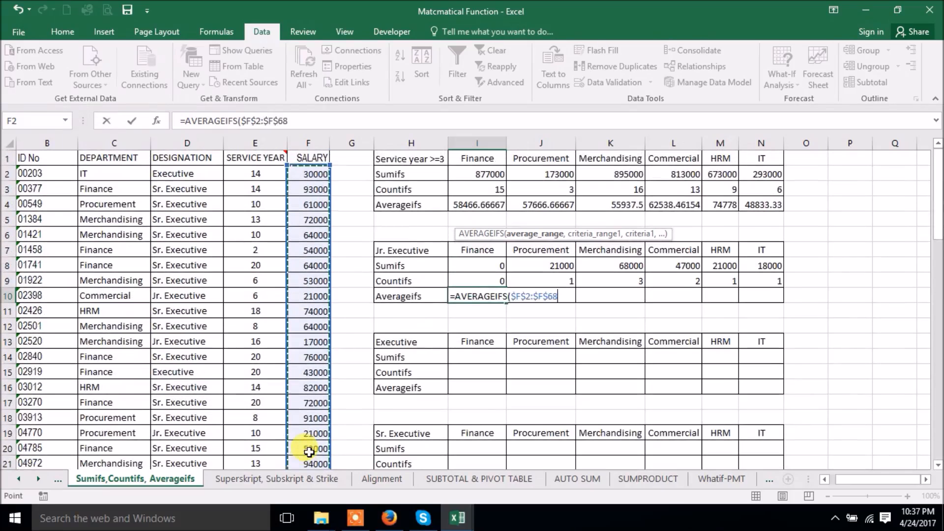
pyautogui.write(',')
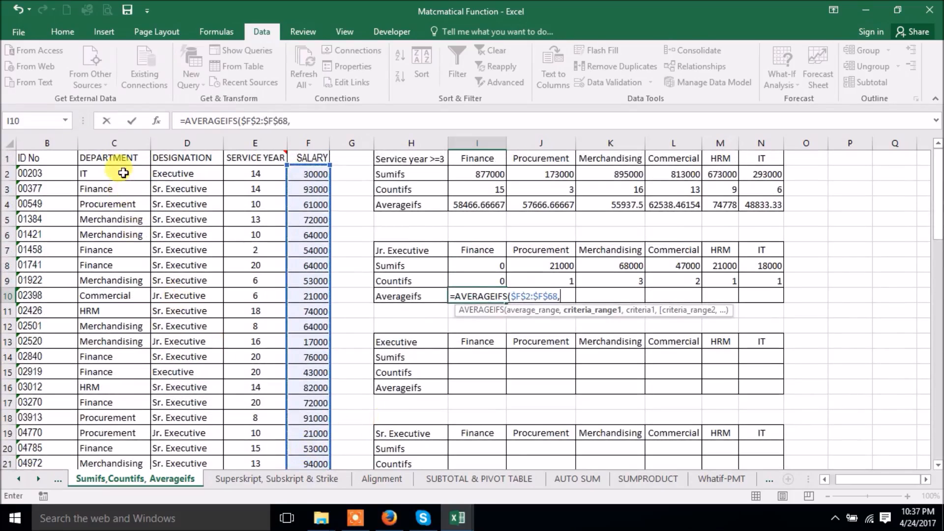
# Add the department range $C$2:$C$68 to the AVERAGEIFS formula, matched to the Finance header in I7.
pyautogui.moveTo(54, 174); pyautogui.dragTo(123, 450)
pyautogui.press('F4')
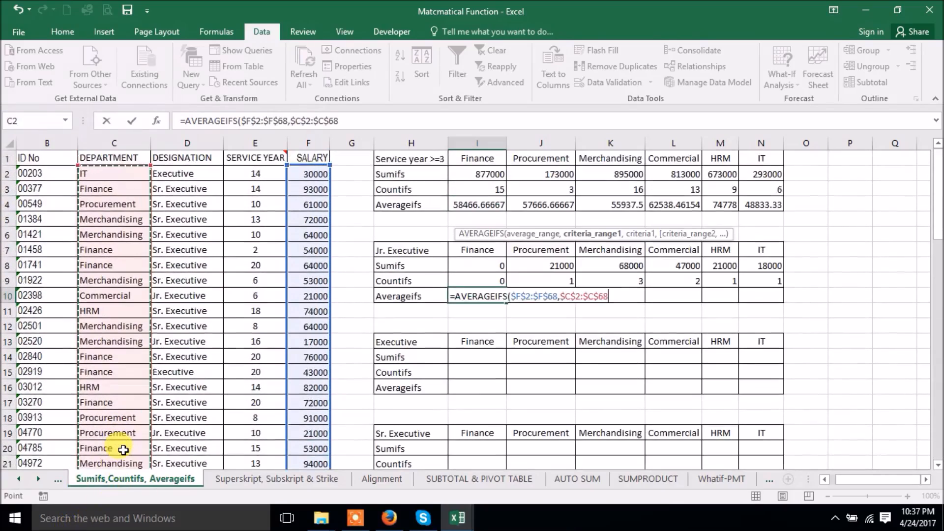
pyautogui.write(',')
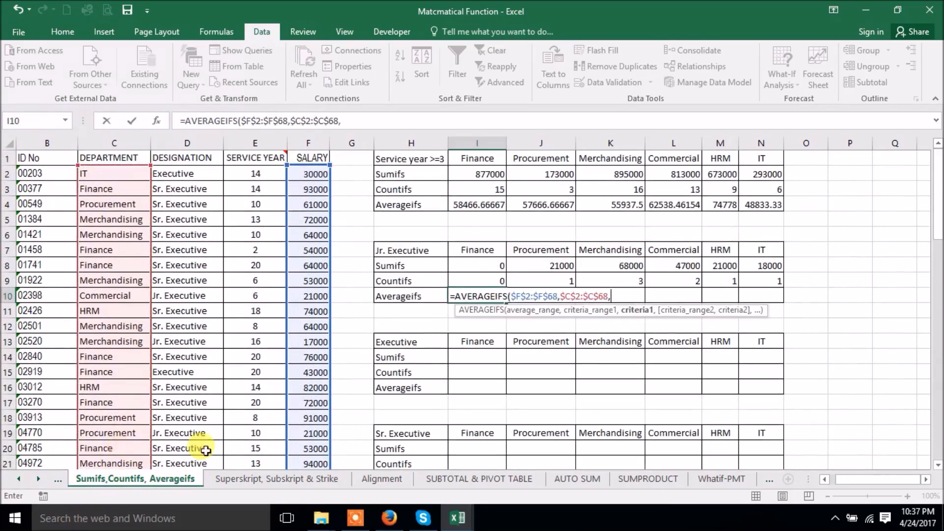
pyautogui.click(464, 253)
pyautogui.write(',')
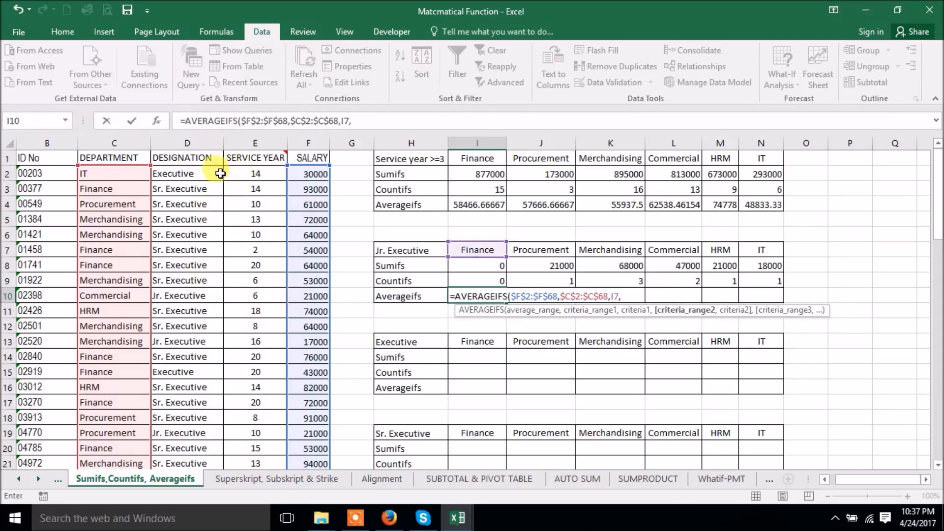
# Complete the AVERAGEIFS formula with designation range $D$2:$D$68 and the column-locked criterion $H7, and fill it across to N10.
pyautogui.moveTo(204, 173); pyautogui.dragTo(192, 456)
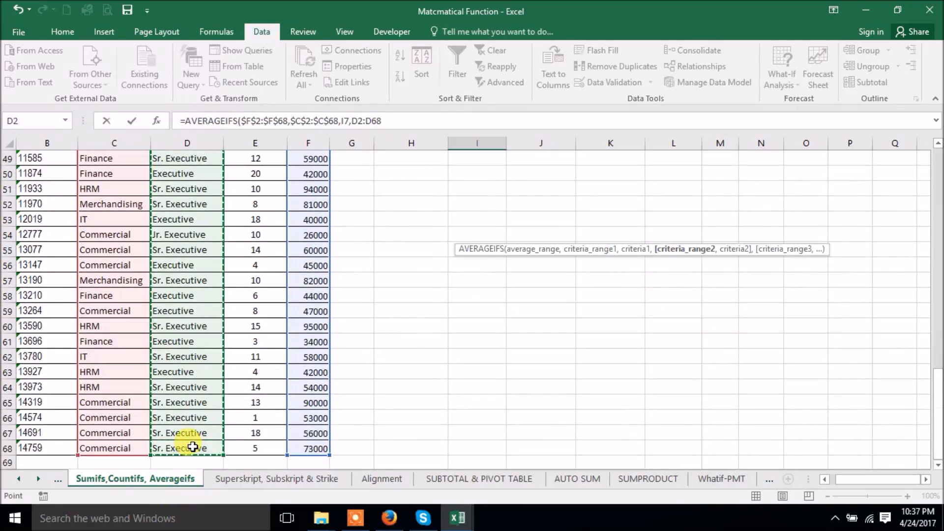
pyautogui.press('F4')
pyautogui.write(',')
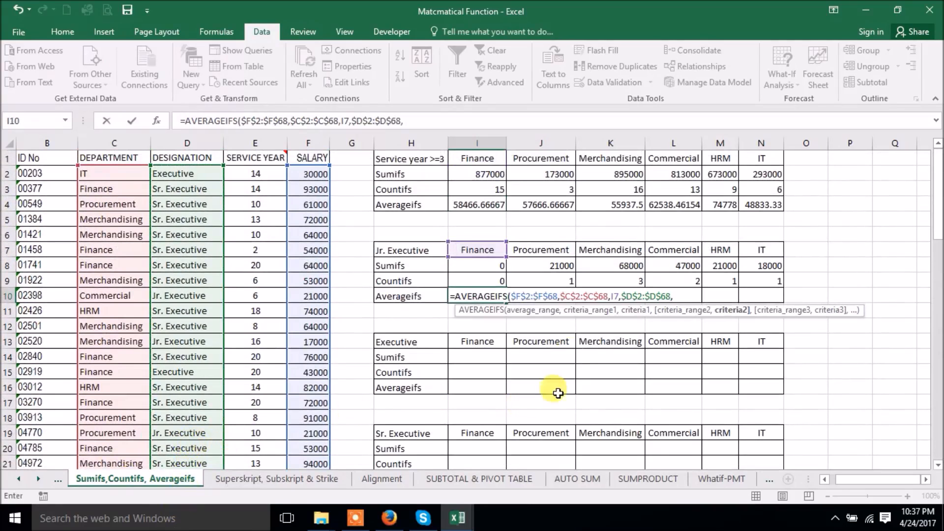
pyautogui.click(419, 250)
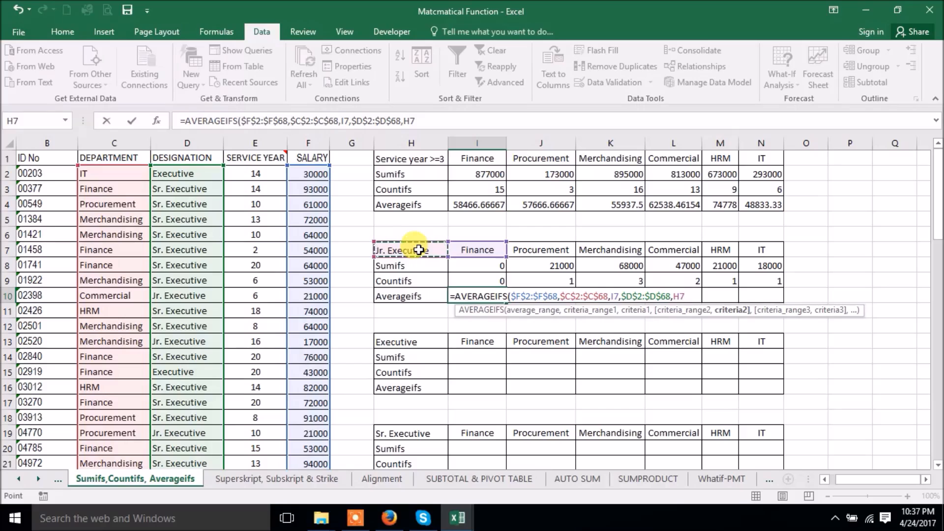
pyautogui.press('F4')
pyautogui.press('F4')
pyautogui.press('F4')
pyautogui.press('Return')
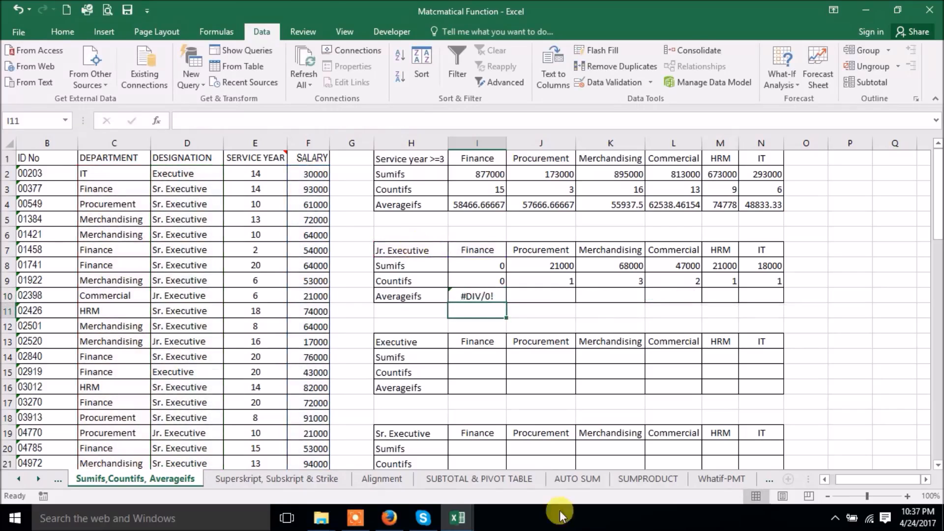
pyautogui.click(478, 299)
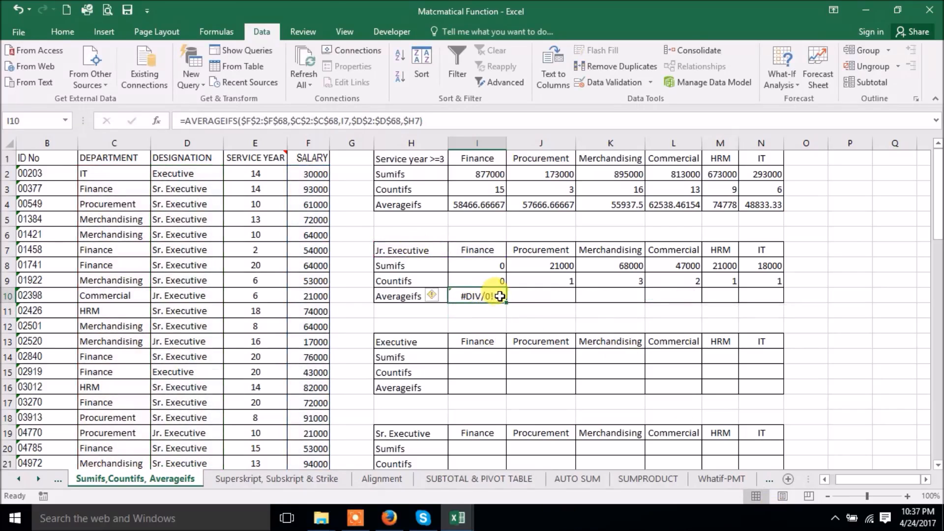
pyautogui.moveTo(502, 301); pyautogui.dragTo(771, 317)
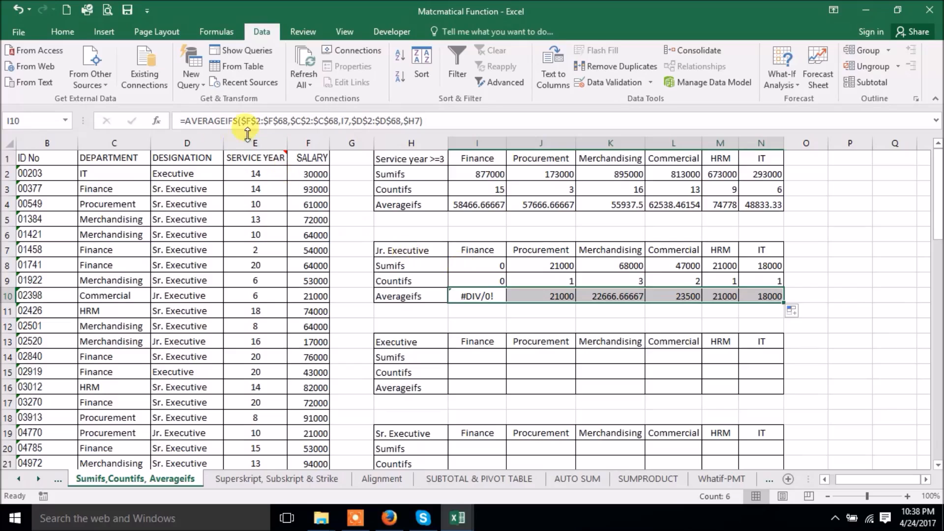
# Wrap the AVERAGEIFS formula in I10 in IFERROR with empty text "" as the error value, and fill it across to N10.
pyautogui.click(185, 121)
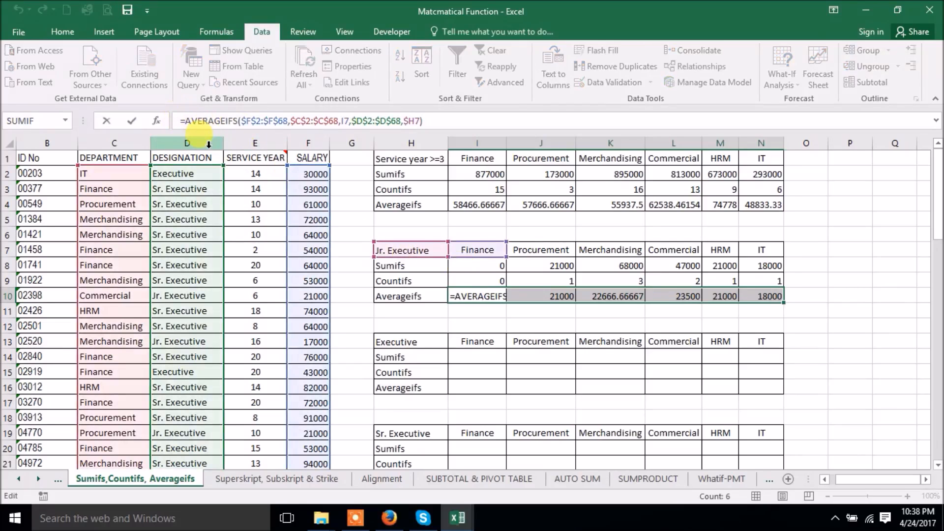
pyautogui.write('ifer')
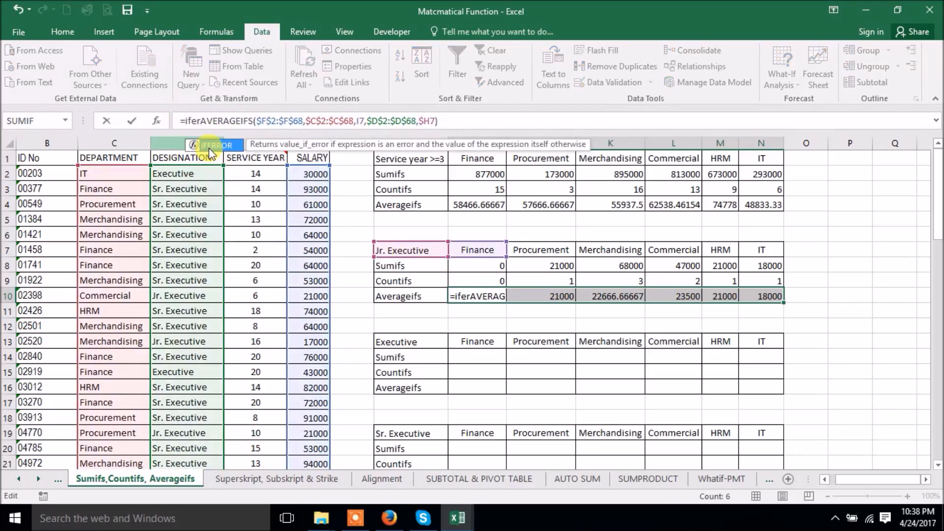
pyautogui.doubleClick(209, 146)
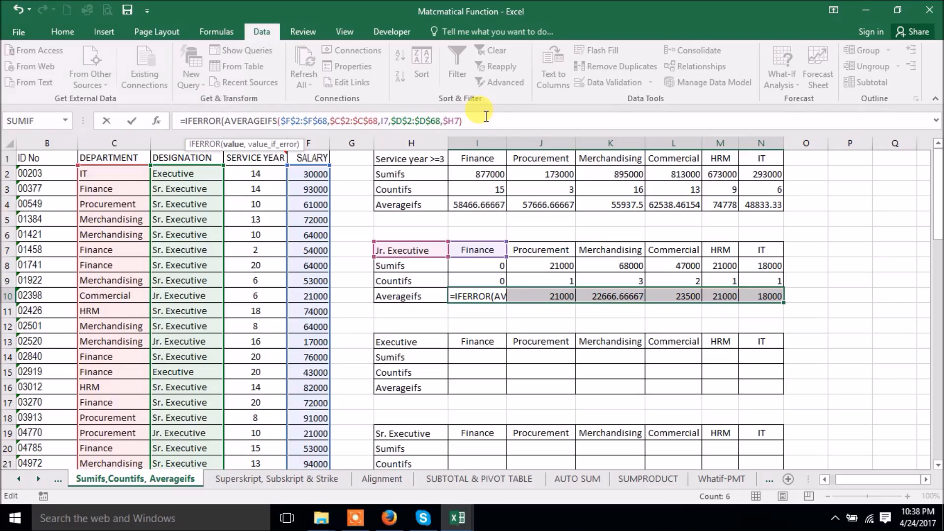
pyautogui.moveTo(225, 120); pyautogui.dragTo(464, 121)
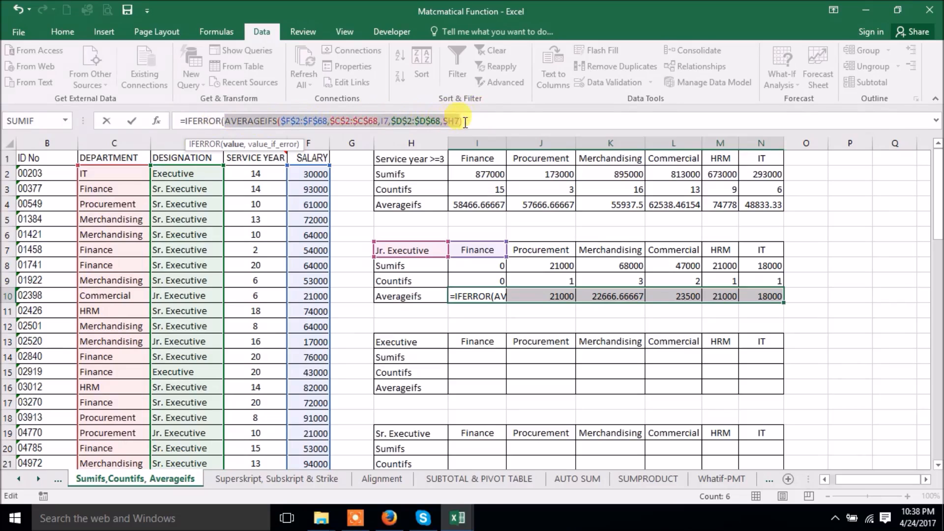
pyautogui.click(473, 121)
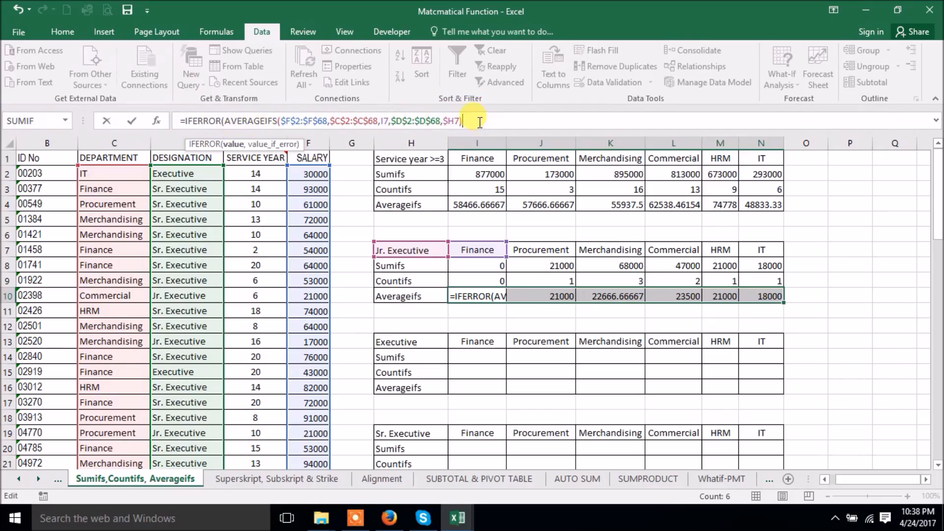
pyautogui.write(',')
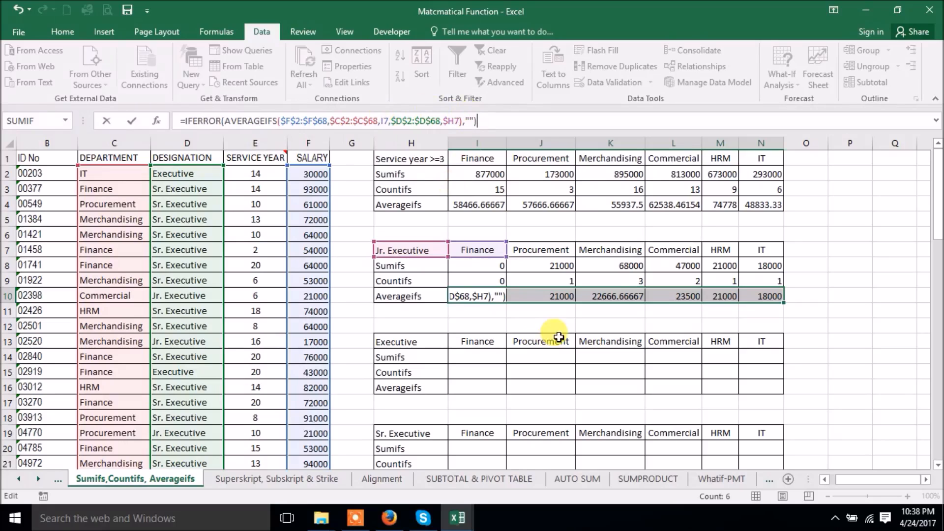
pyautogui.press('Return')
pyautogui.click(519, 295)
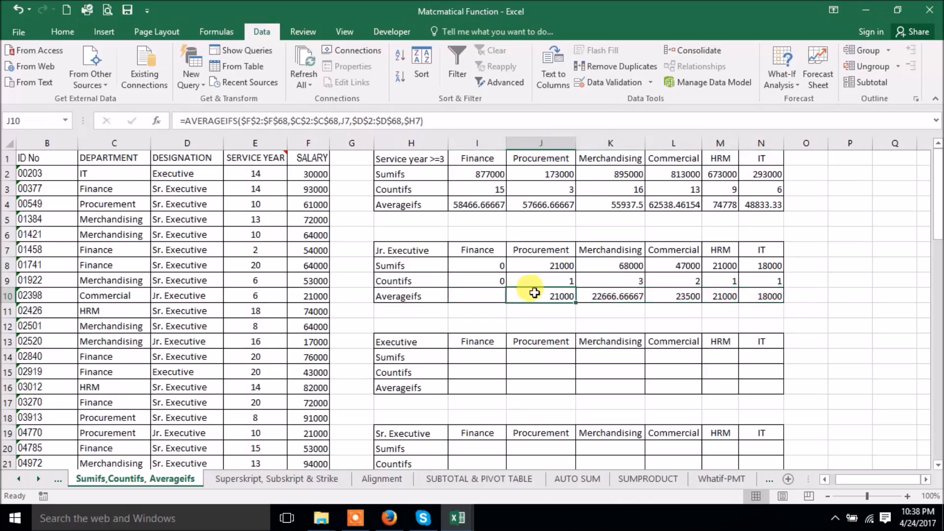
pyautogui.click(485, 295)
pyautogui.moveTo(511, 302); pyautogui.dragTo(786, 297)
# Set the IFERROR error value in I10 to "R U Ok?" and fill the formula across to N10.
pyautogui.click(483, 294)
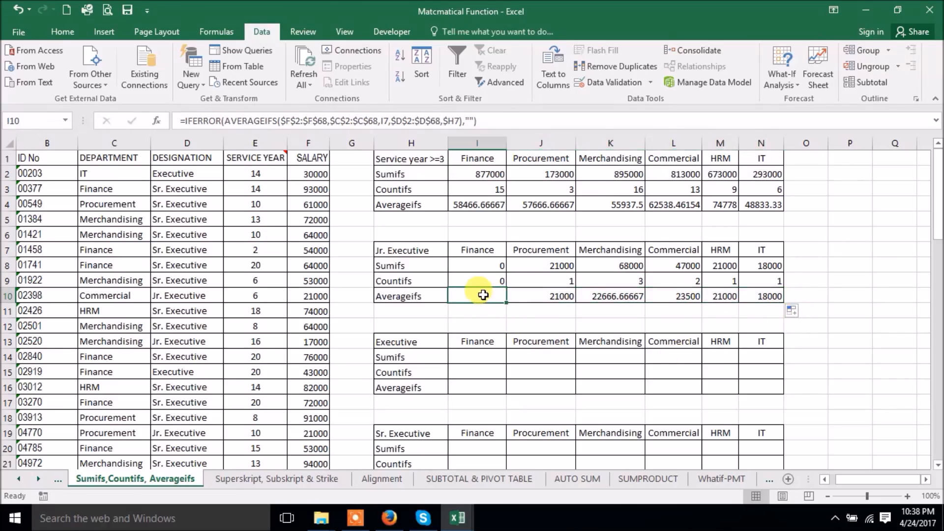
pyautogui.click(472, 117)
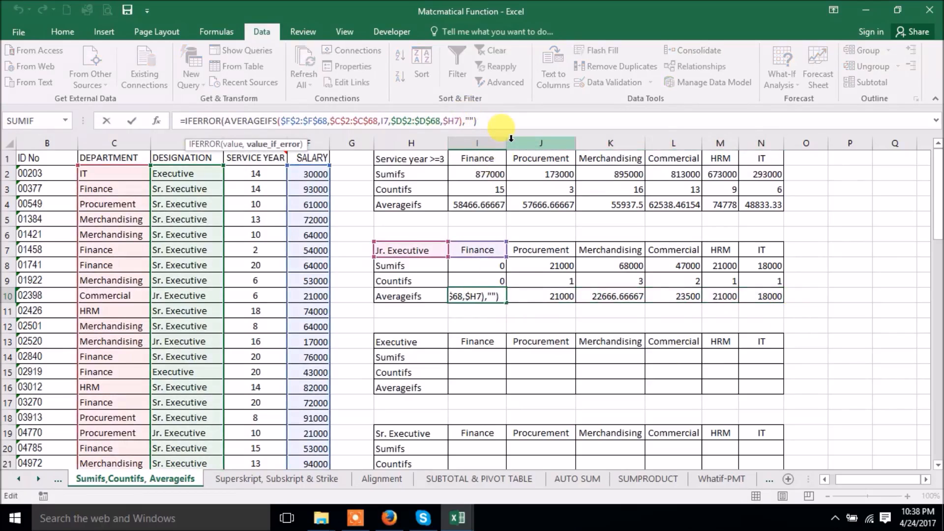
pyautogui.write('R U Ok')
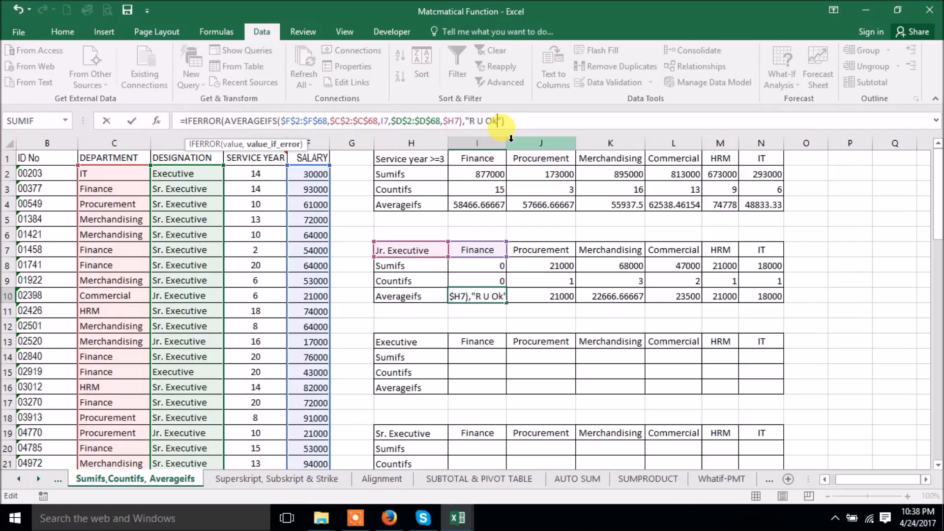
pyautogui.write('?')
pyautogui.press('Return')
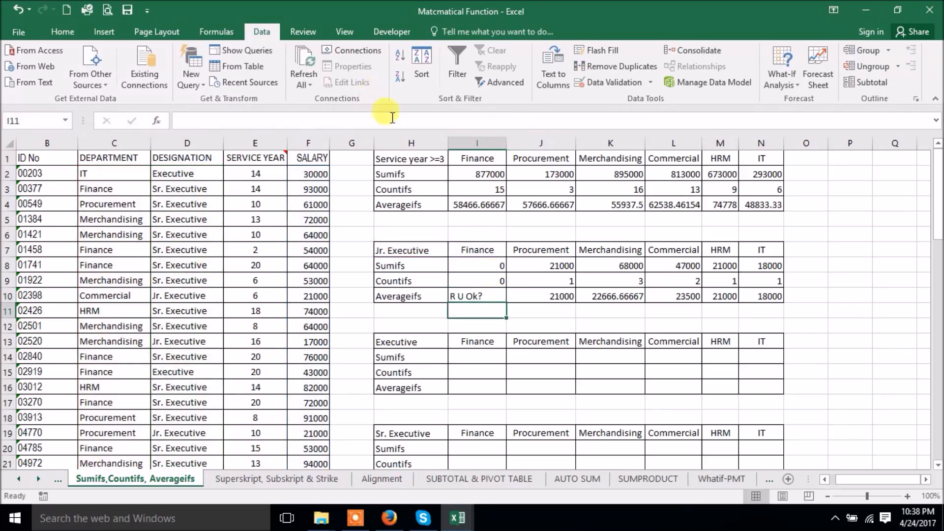
pyautogui.click(494, 295)
pyautogui.moveTo(506, 304); pyautogui.dragTo(769, 295)
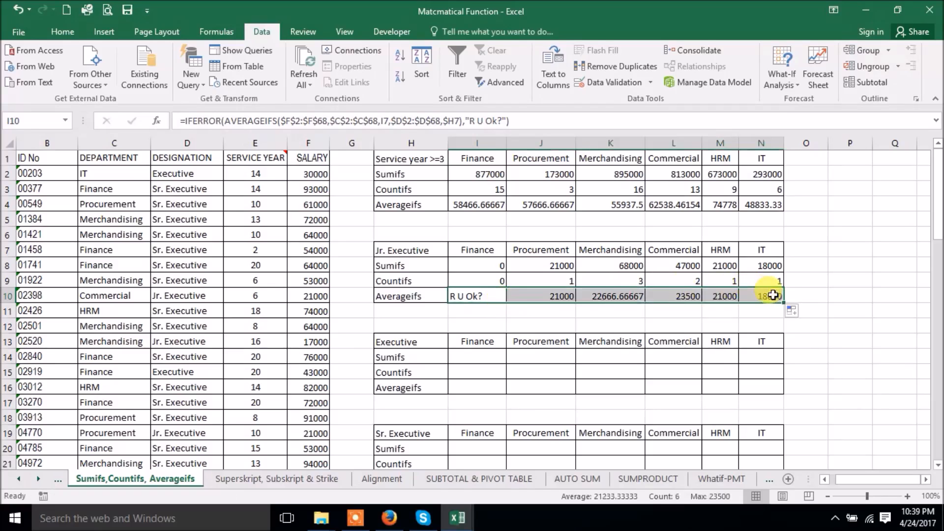
# Clear the "R U Ok?" text from the IFERROR formula in I10, leaving "", and refill it across to N10.
pyautogui.click(459, 296)
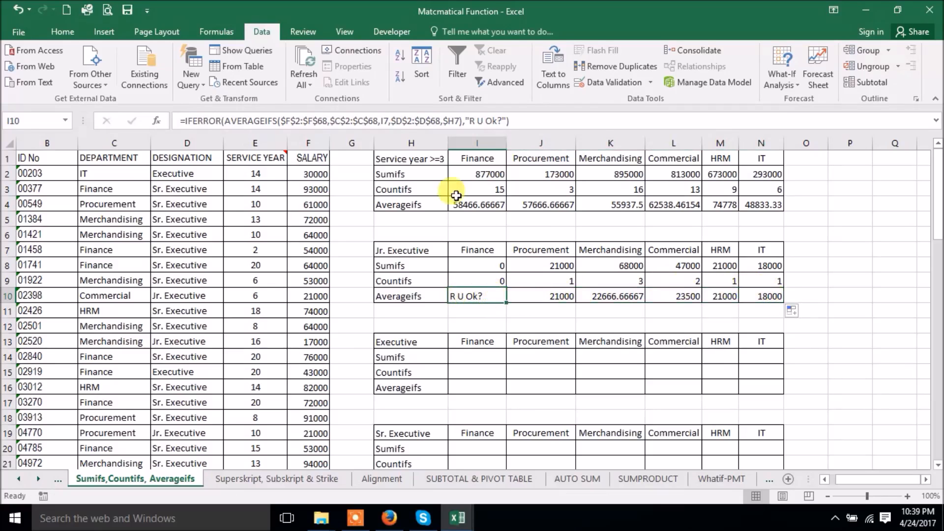
pyautogui.click(488, 119)
pyautogui.moveTo(488, 117); pyautogui.dragTo(502, 120)
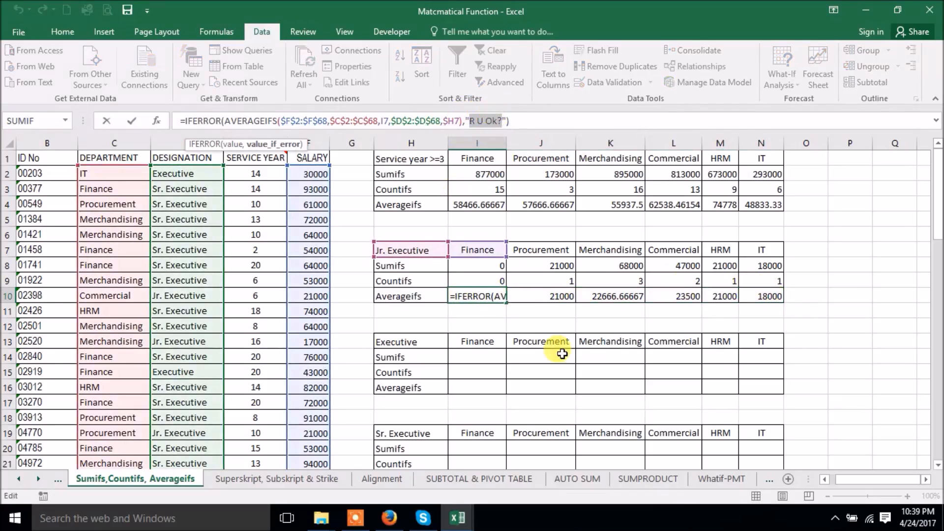
pyautogui.press('BackSpace')
pyautogui.press('Return')
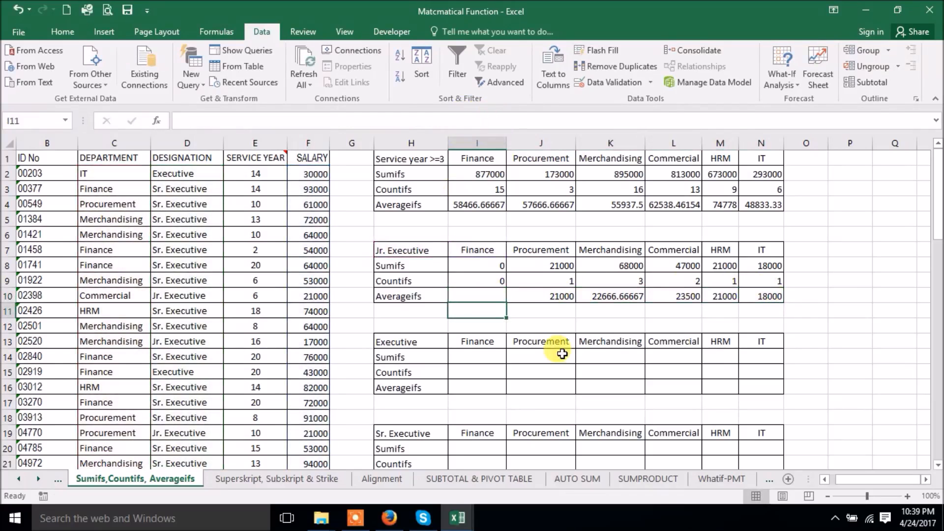
pyautogui.click(490, 294)
pyautogui.moveTo(507, 299); pyautogui.dragTo(782, 300)
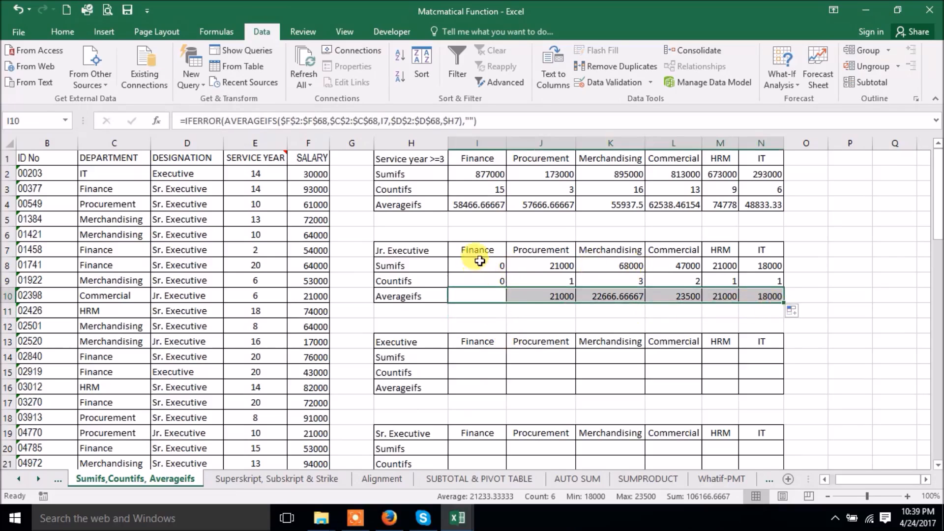
# Copy the Jr. Executive formulas in I8:N10 into both the Executive table at I14 and the Sr. Executive table at I20.
pyautogui.moveTo(480, 263); pyautogui.dragTo(753, 298)
pyautogui.hotkey('ctrl', 'c')
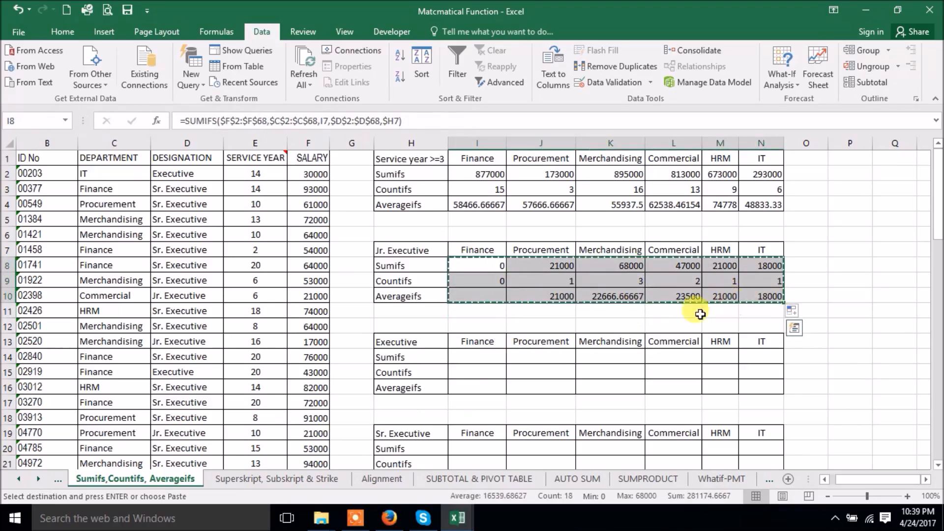
pyautogui.click(492, 356)
pyautogui.keyDown('ctrl'); pyautogui.click(480, 447); pyautogui.keyUp('ctrl')
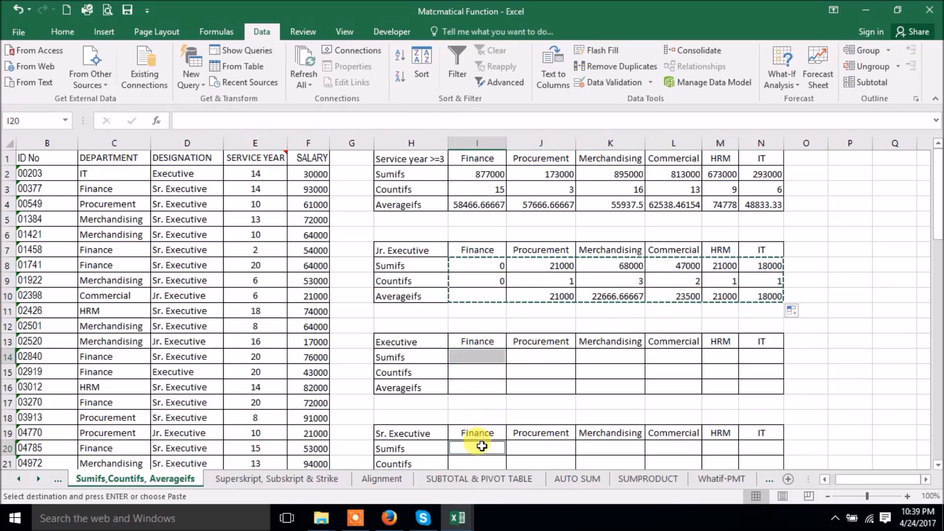
pyautogui.hotkey('ctrl', 'v')
pyautogui.scroll(-2, 501, 399)
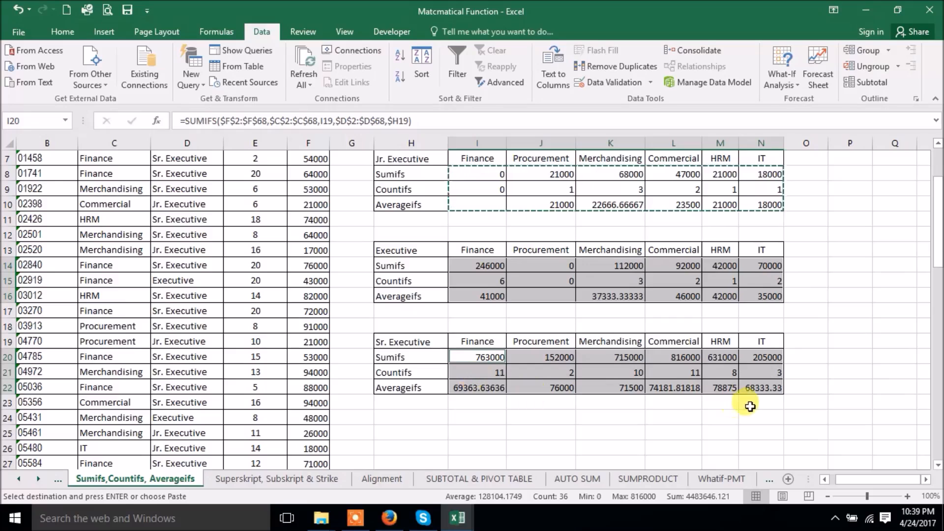
# Examine the Finance results in the Executive and Sr. Executive tables and the $H7 criterion of the SUMIFS formula in I8.
pyautogui.click(408, 250)
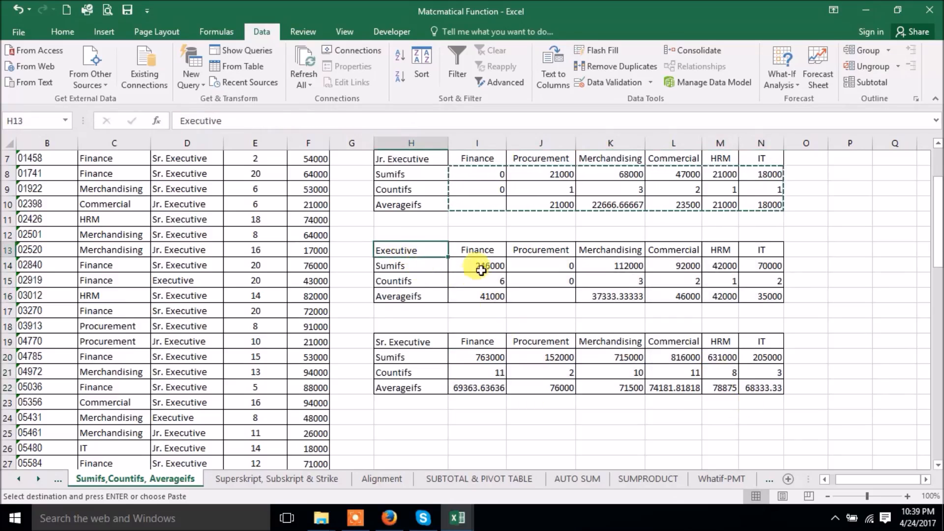
pyautogui.moveTo(481, 268); pyautogui.dragTo(482, 281)
pyautogui.click(486, 356)
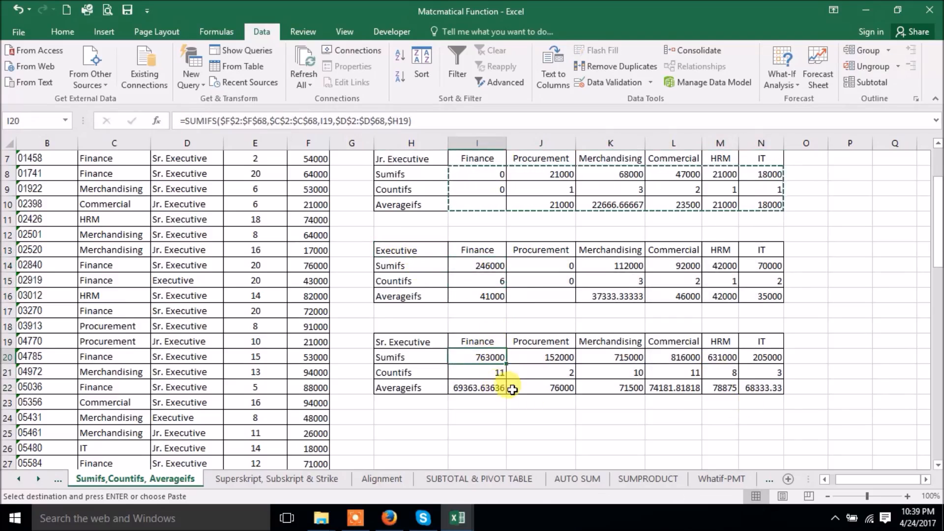
pyautogui.scroll(1, 516, 389)
pyautogui.click(489, 225)
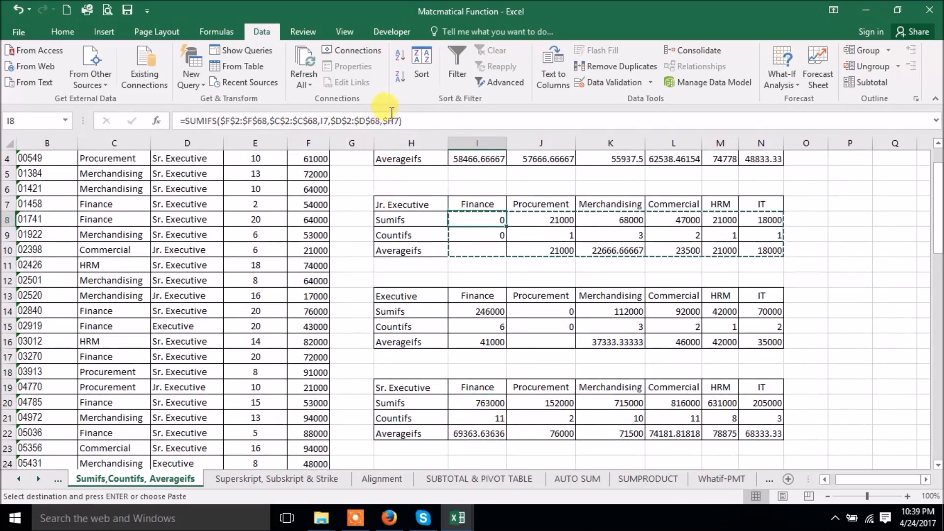
pyautogui.click(403, 121)
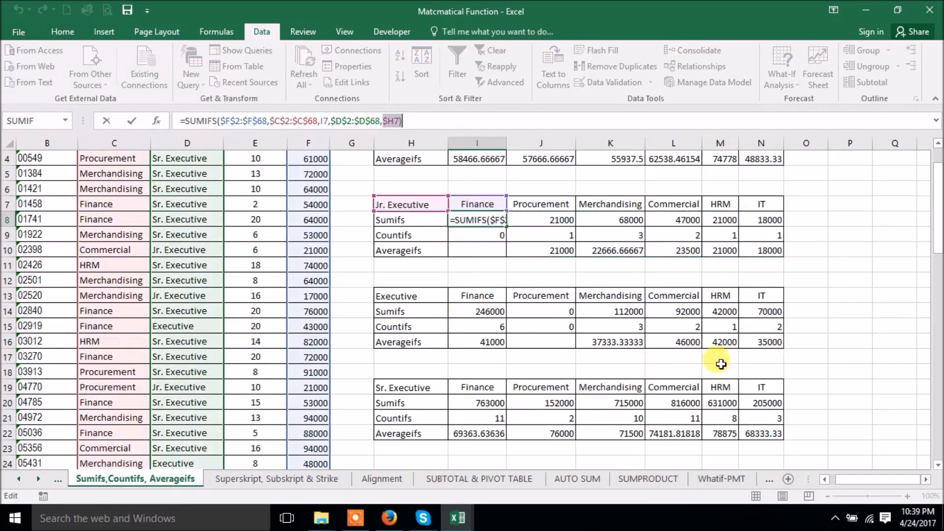
pyautogui.click(856, 325)
pyautogui.scroll(1, 360, 249)
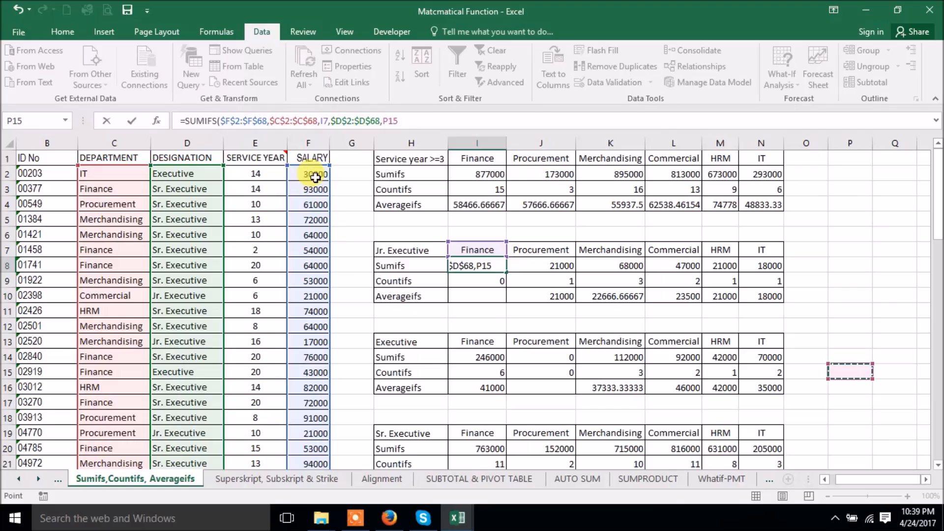
pyautogui.click(346, 253)
pyautogui.press('Return')
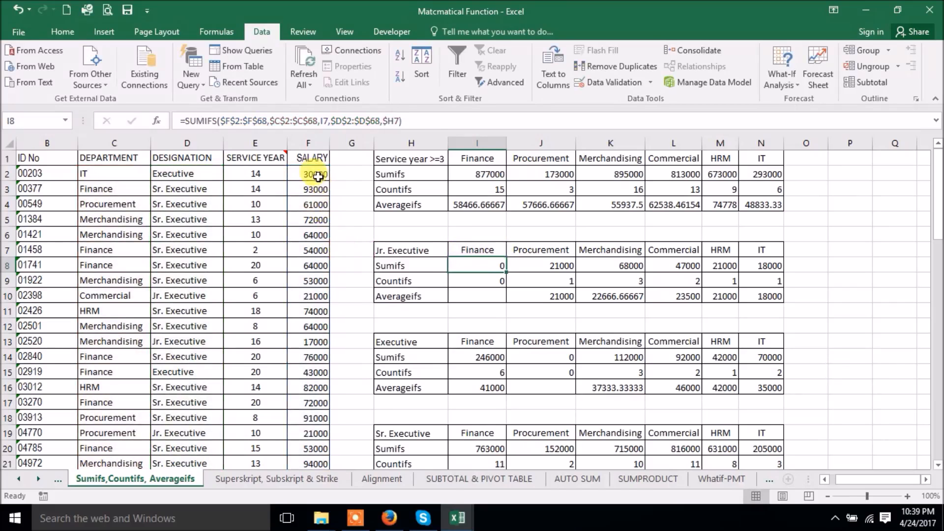
# Compare the sum of salaries in F2:F68 with the combined sum of the Sumifs rows I8:N8, I14:N14 and I20:N20.
pyautogui.moveTo(308, 173); pyautogui.dragTo(322, 450)
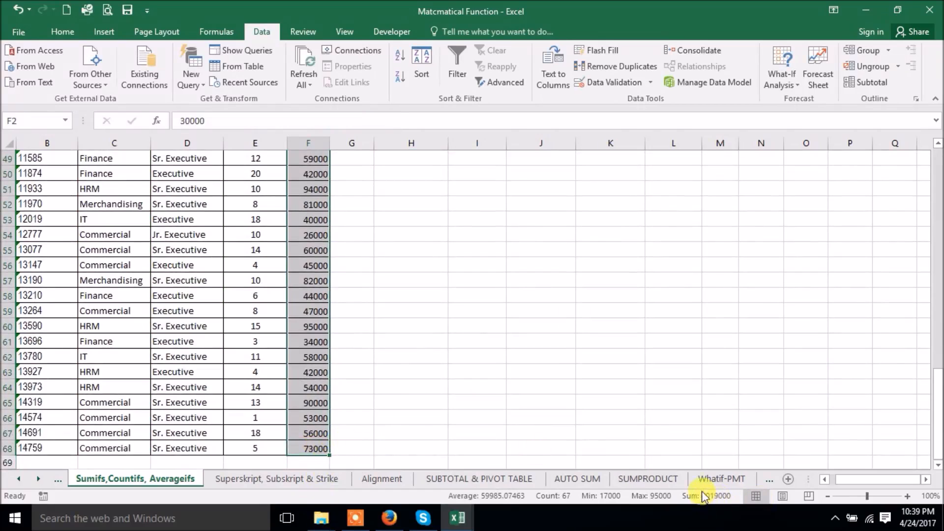
pyautogui.scroll(16, 722, 340)
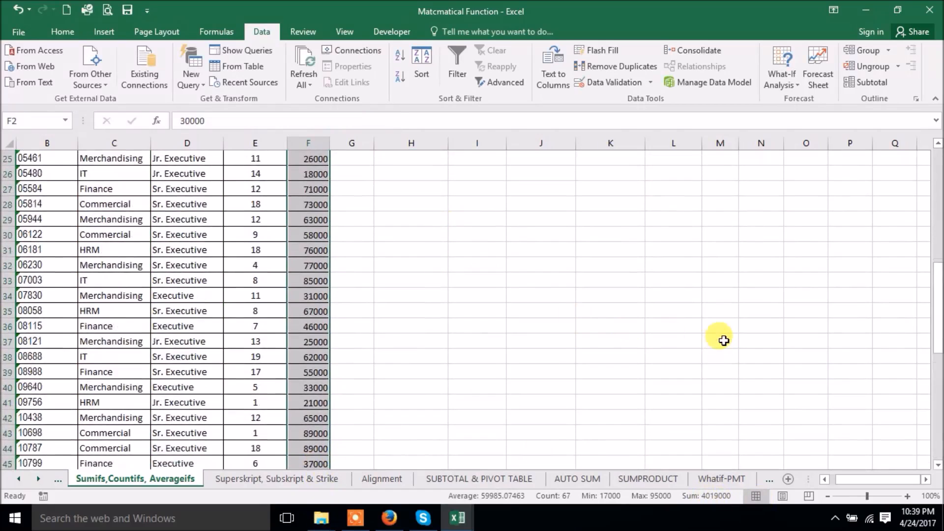
pyautogui.moveTo(480, 264); pyautogui.dragTo(757, 265)
pyautogui.keyDown('ctrl'); pyautogui.moveTo(476, 363); pyautogui.dragTo(750, 361); pyautogui.keyUp('ctrl')
pyautogui.keyDown('ctrl'); pyautogui.moveTo(486, 447); pyautogui.dragTo(763, 449); pyautogui.keyUp('ctrl')
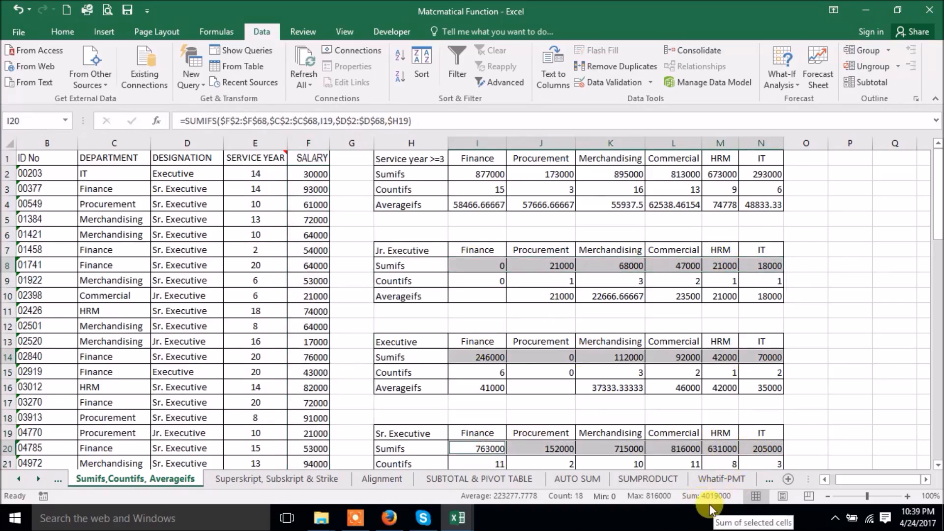